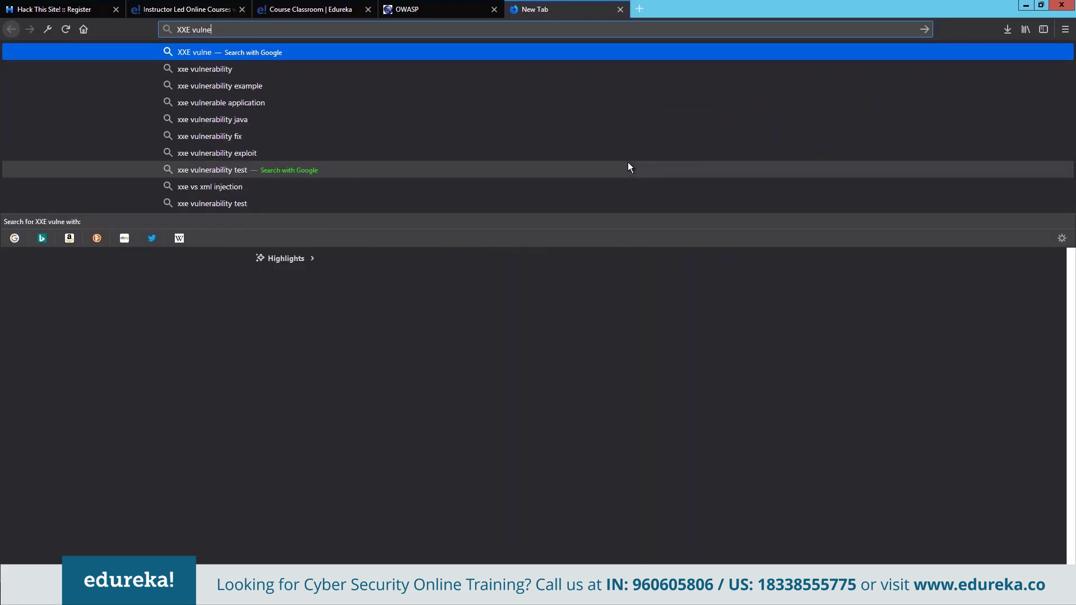
Step: Search Google Images for 'XXE vulnerability' and preview the XXE attack and XML DTD images
text(rability)
key(Return)
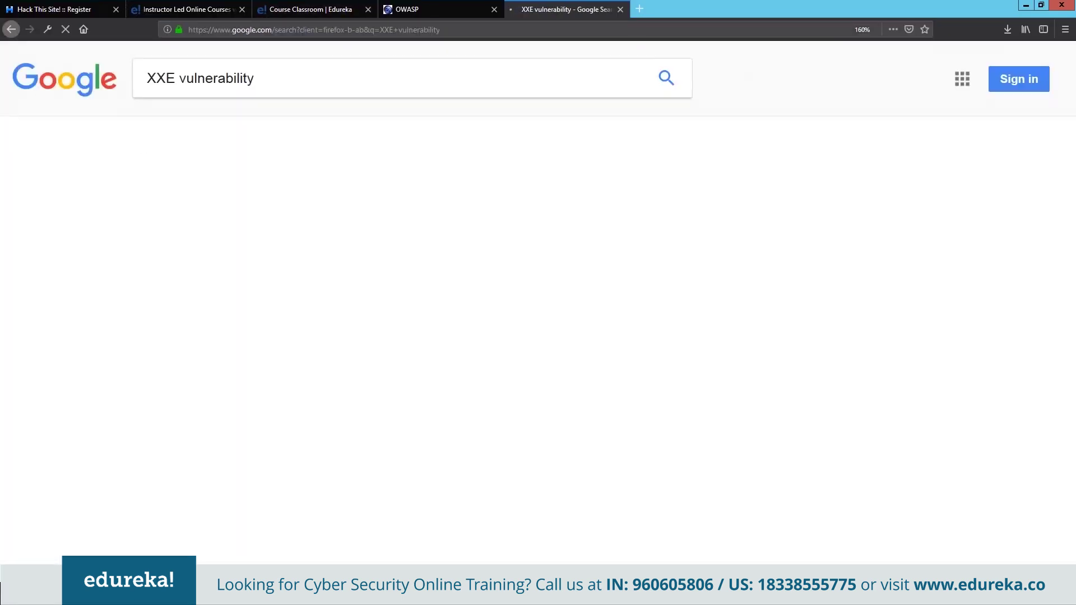
click(269, 132)
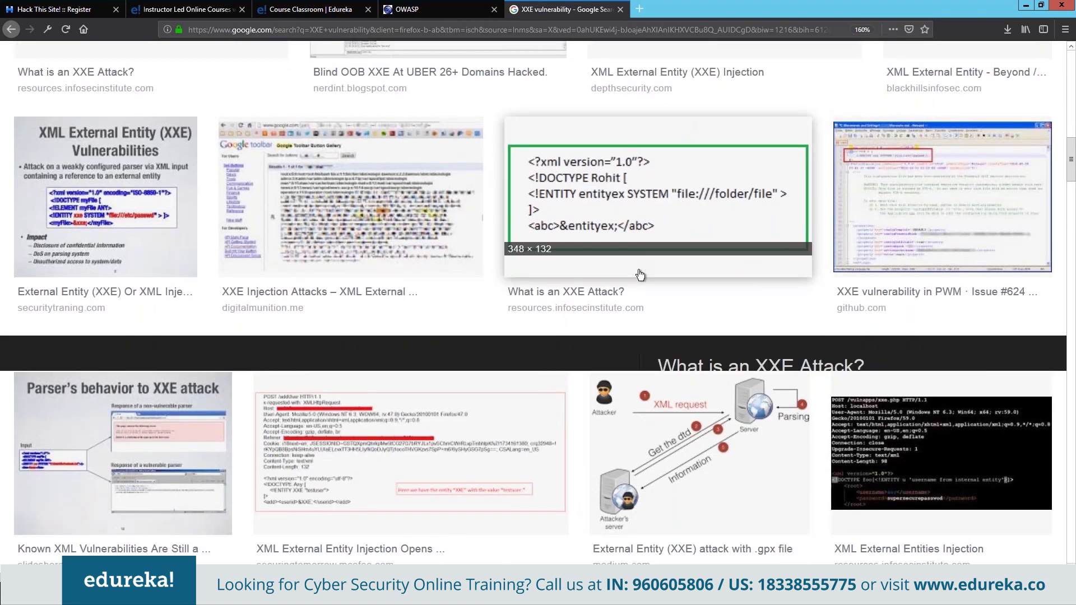
click(639, 273)
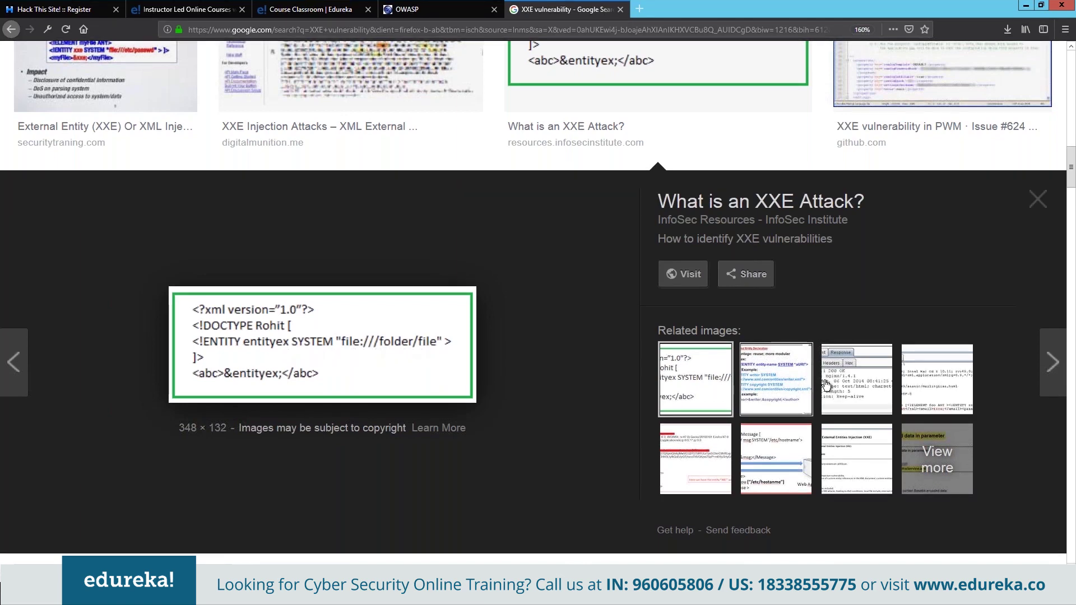
click(796, 384)
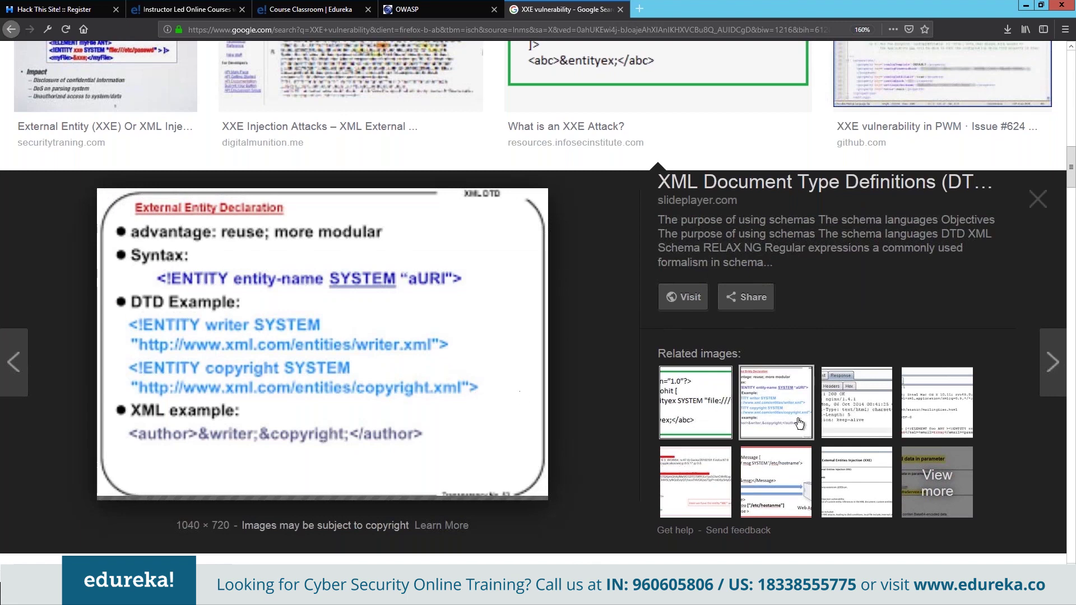
Step: Revisit the XXE image, preview the first XSS vulnerability image, then return to Hack This Site registration
click(689, 406)
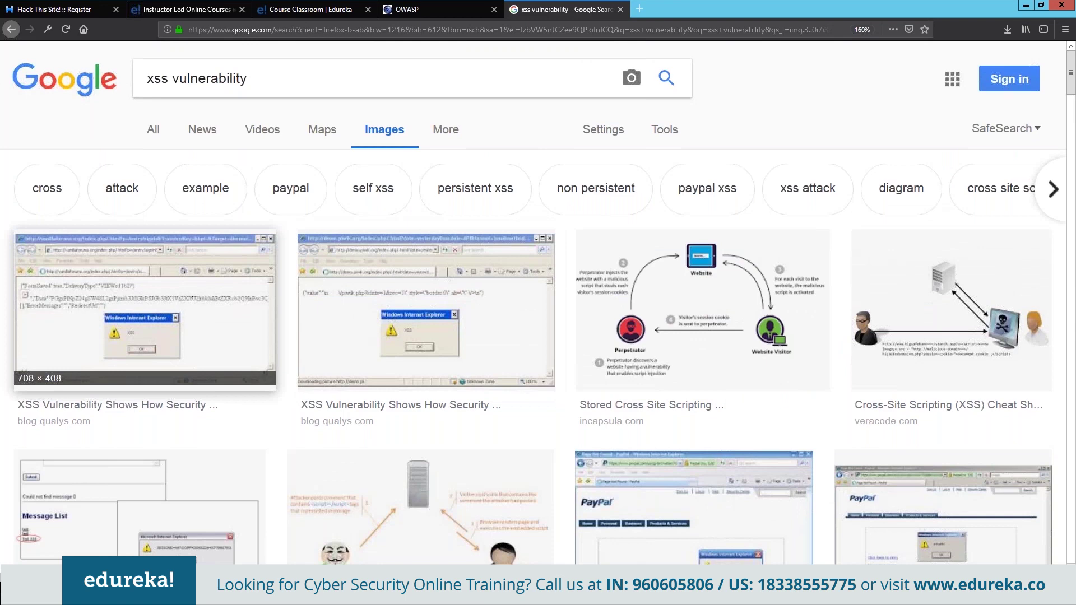
click(145, 308)
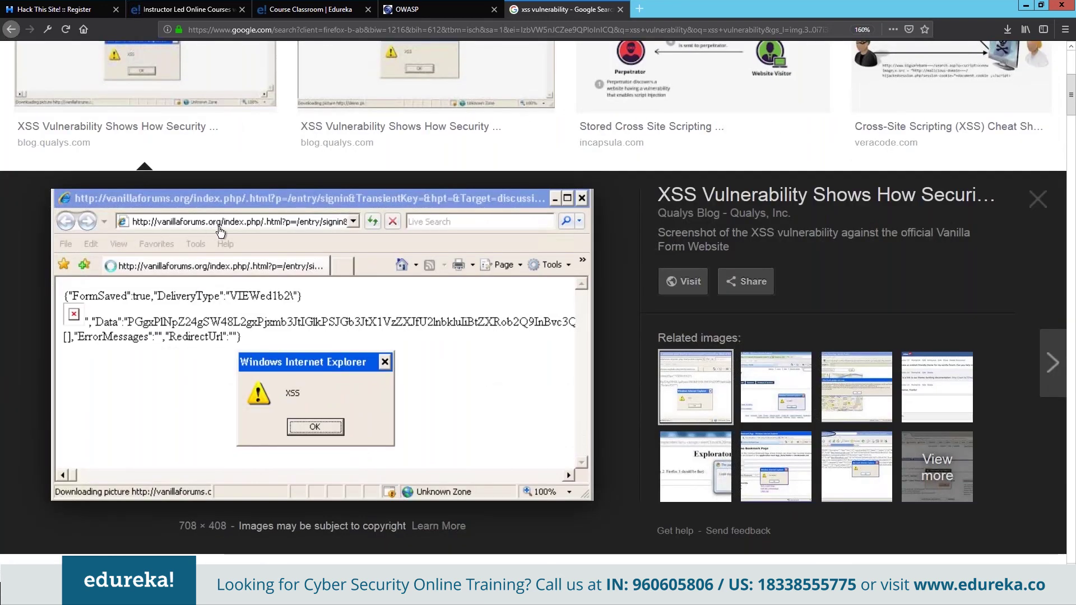
click(54, 9)
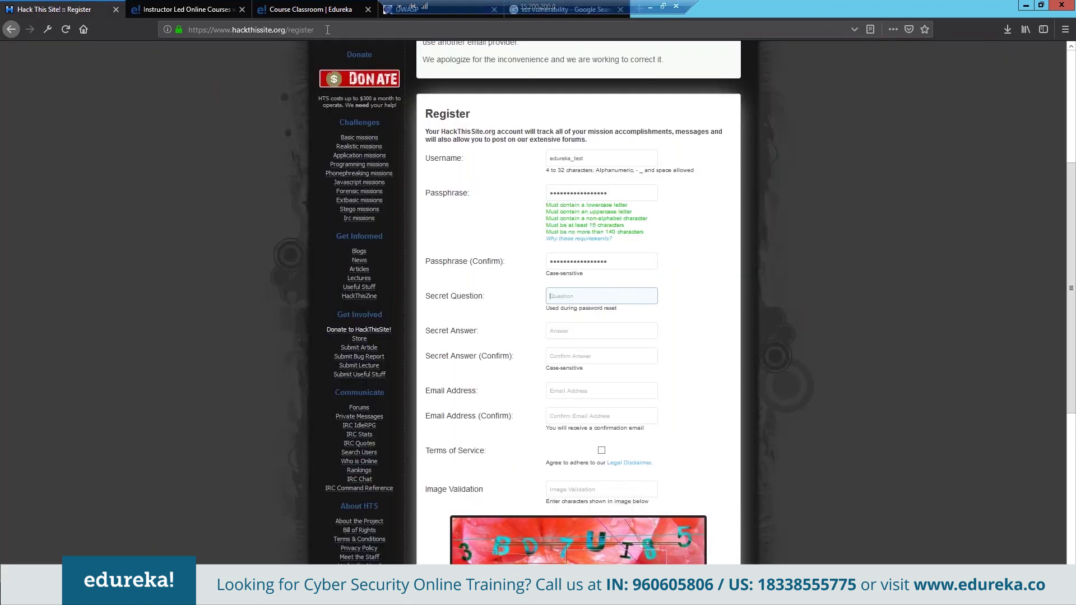
Step: Enter 'Edureka' as the registration form's secret question and move to the secret answer
click(328, 29)
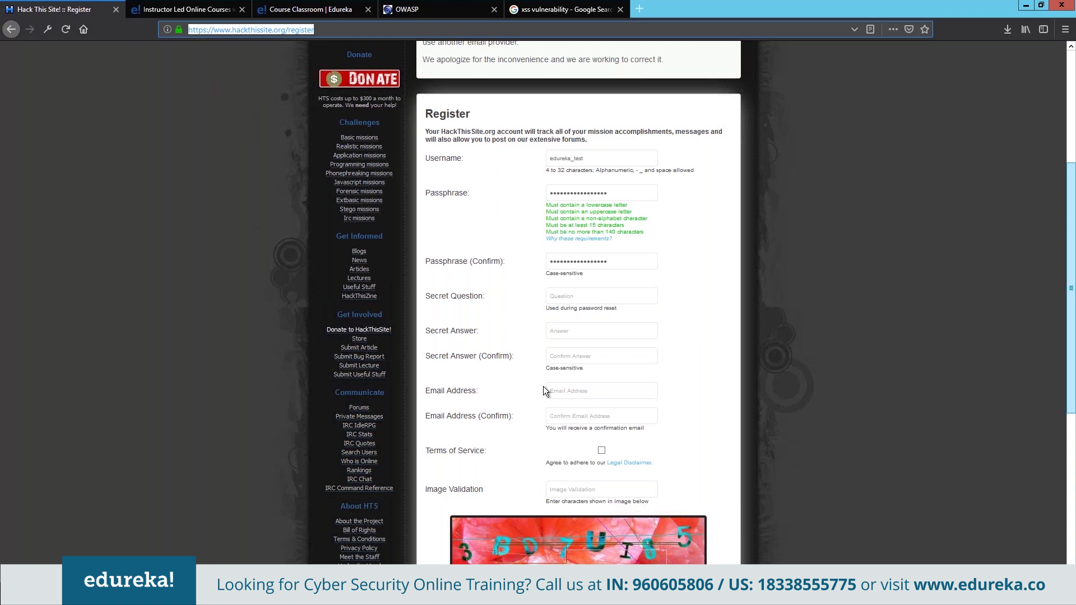
click(579, 297)
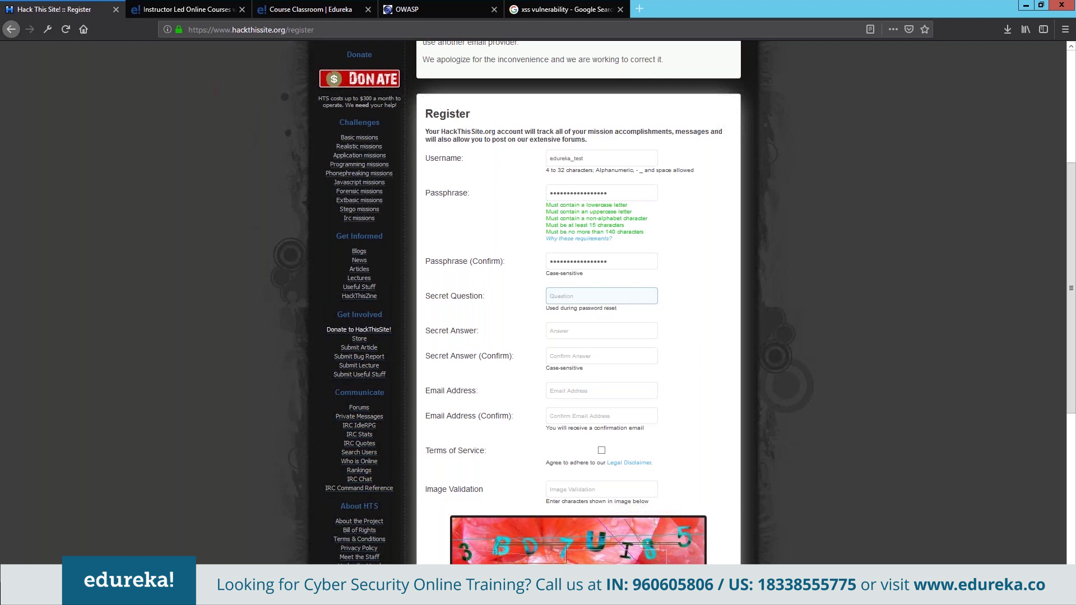
text(Edureka)
key(Tab)
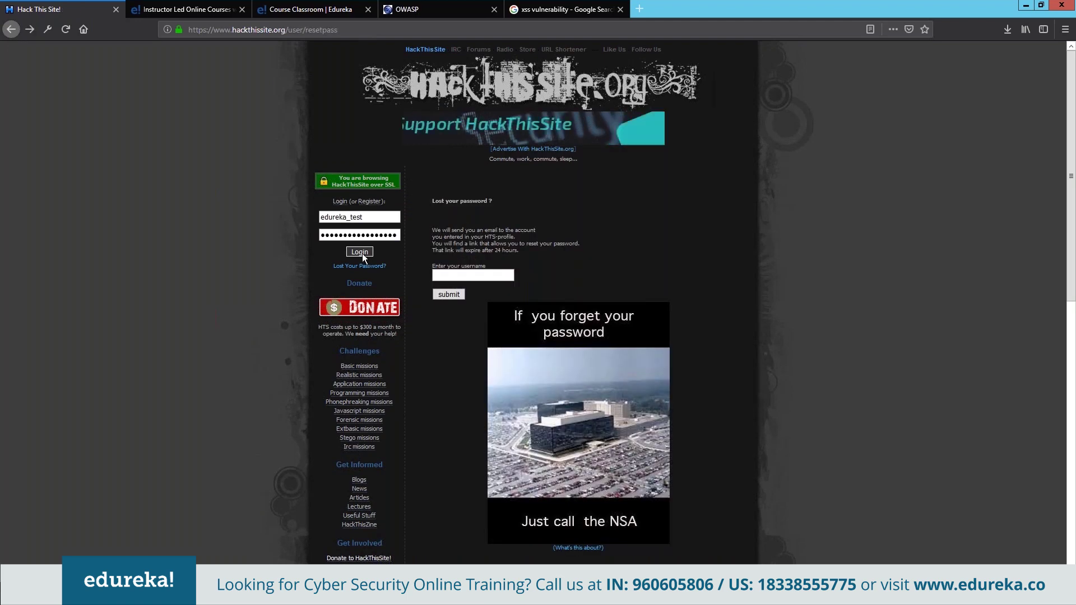
Step: Log in to Hack This Site and open the Basic 1 mission from the missions list
click(361, 252)
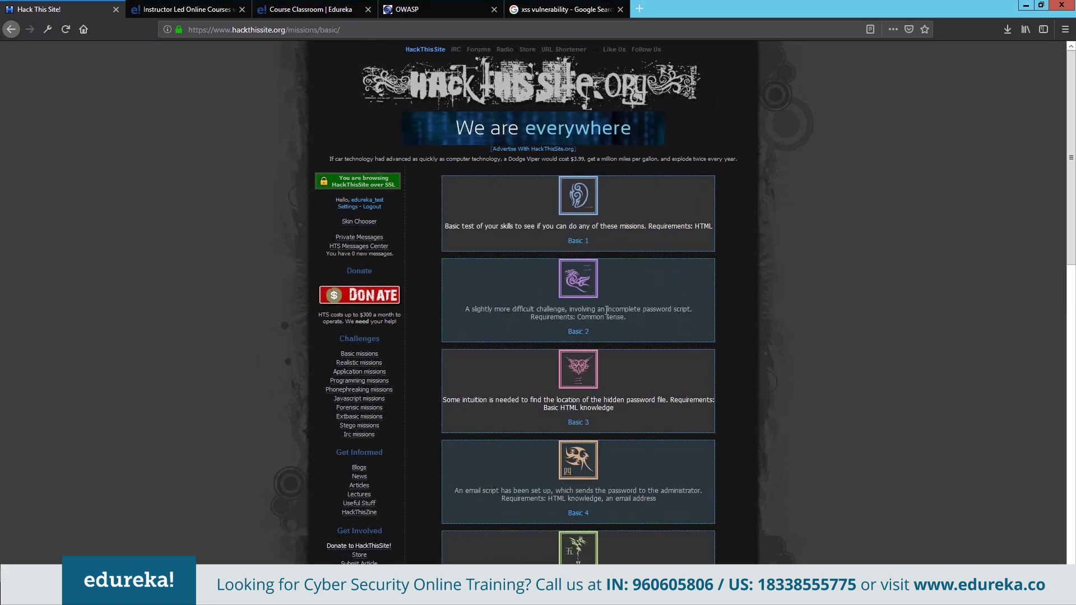
scroll(578, 302, down, 15)
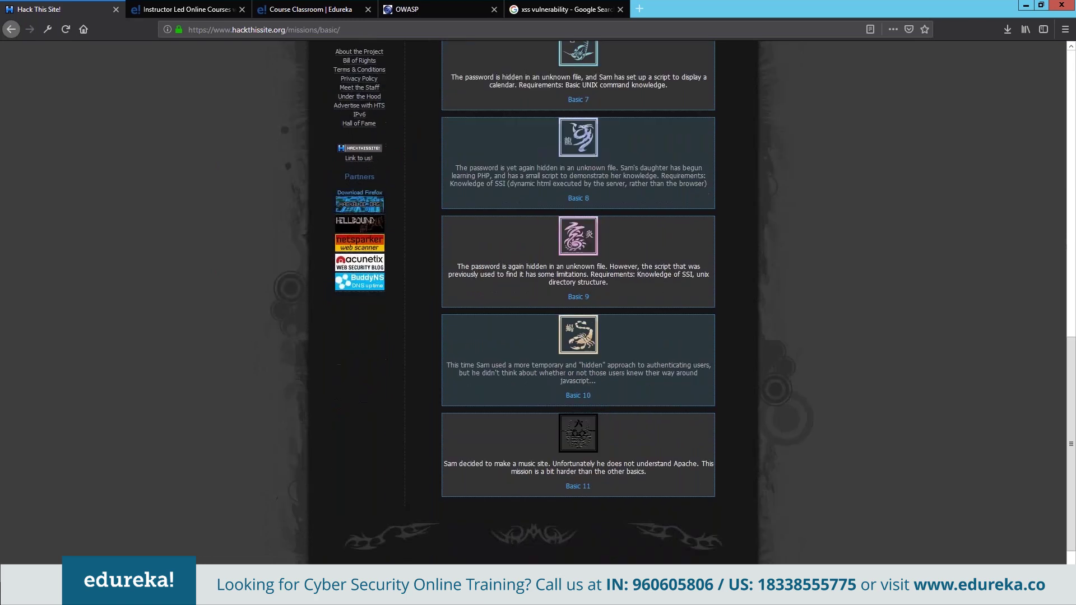
scroll(621, 418, up, 15)
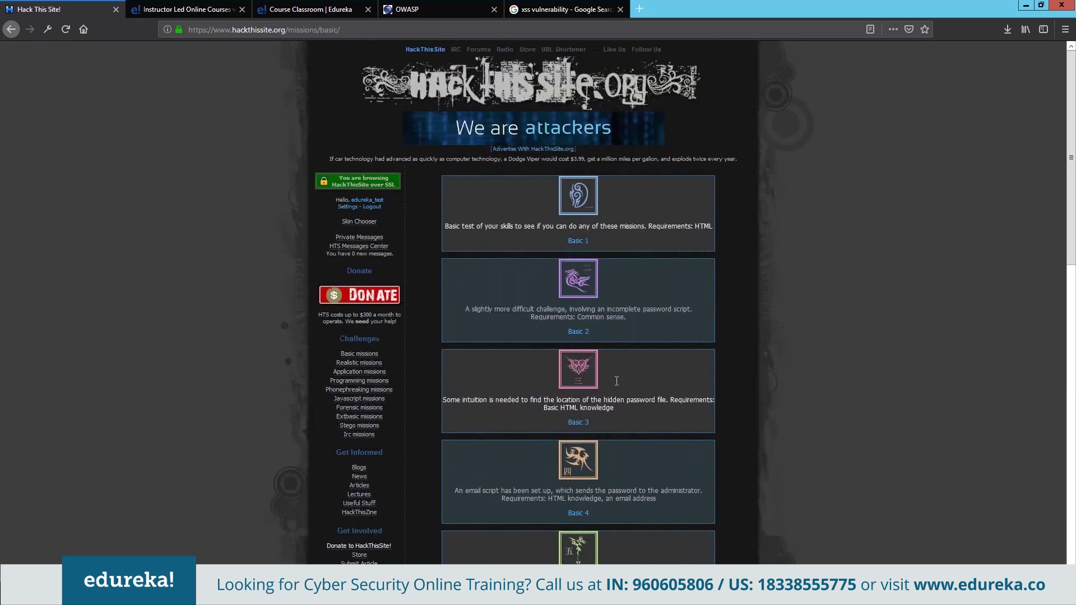
click(578, 240)
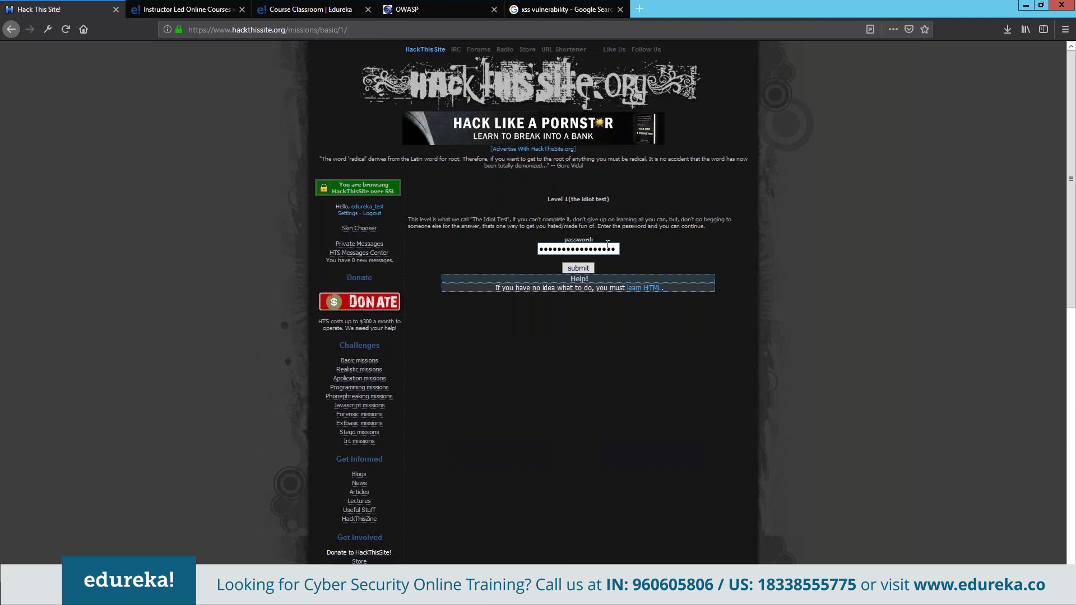
Step: Clear the pre-filled password on the Basic 1 page and refocus the empty password field
double_click(619, 250)
key(BackSpace)
scroll(395, 390, up, 5)
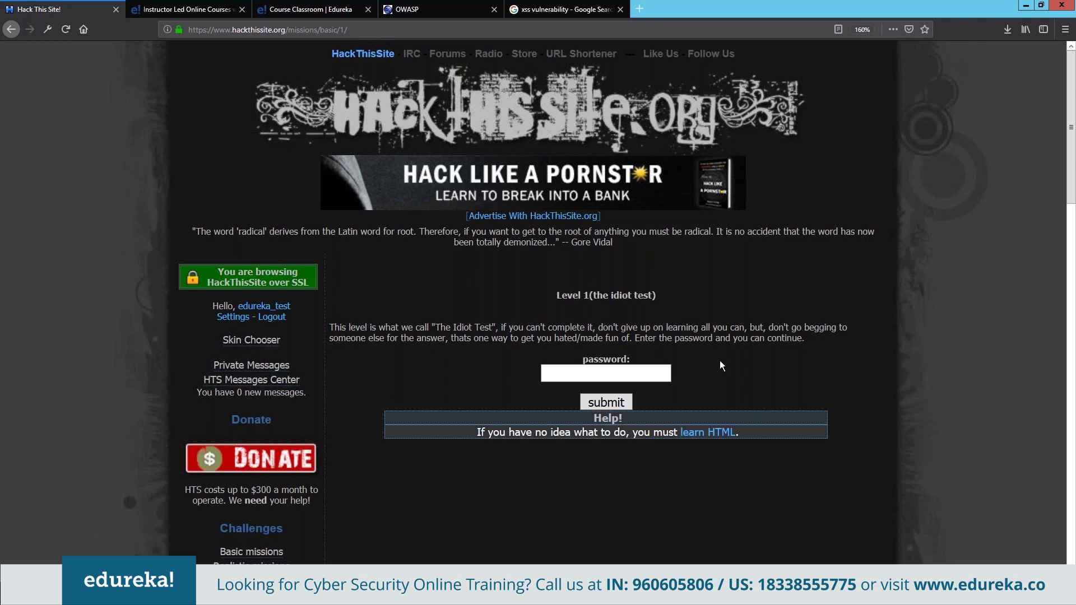
click(605, 374)
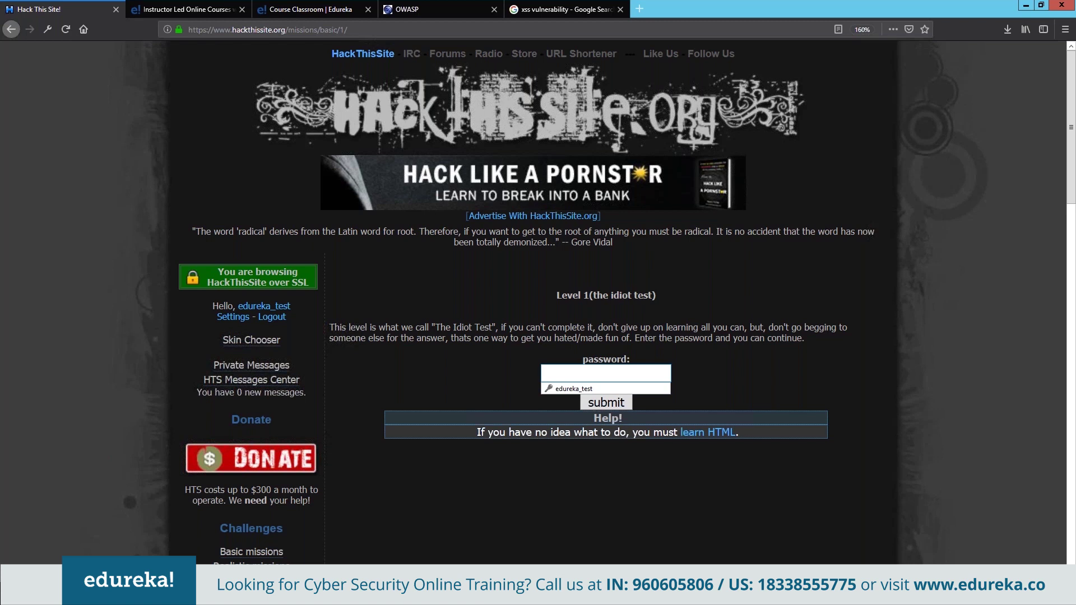
right_click(650, 374)
Step: View the Basic 1 page source to find the password comment, then return to the mission tab
click(775, 366)
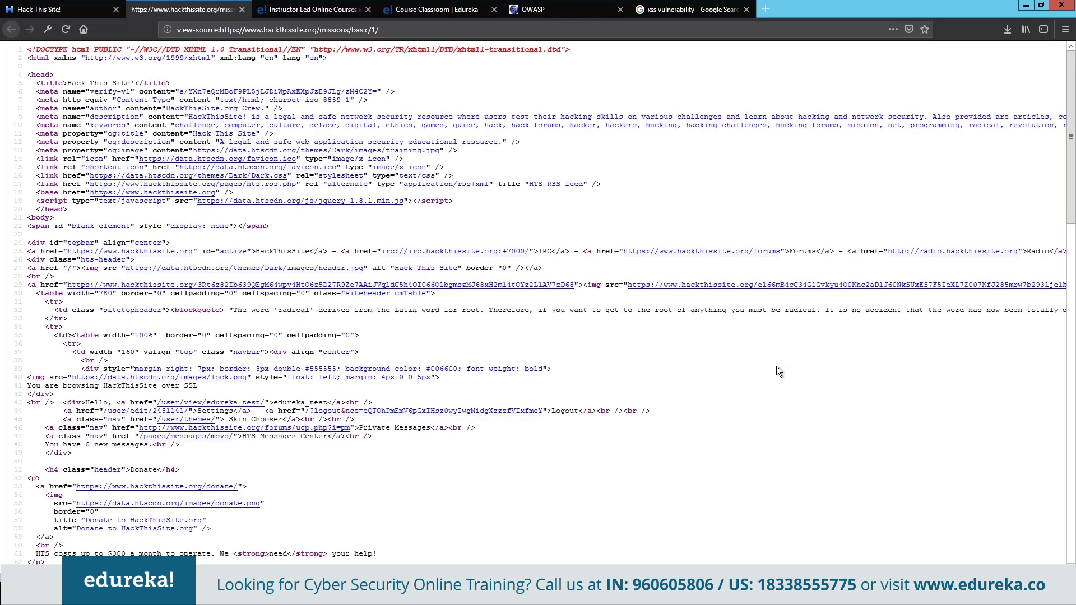
scroll(775, 388, down, 20)
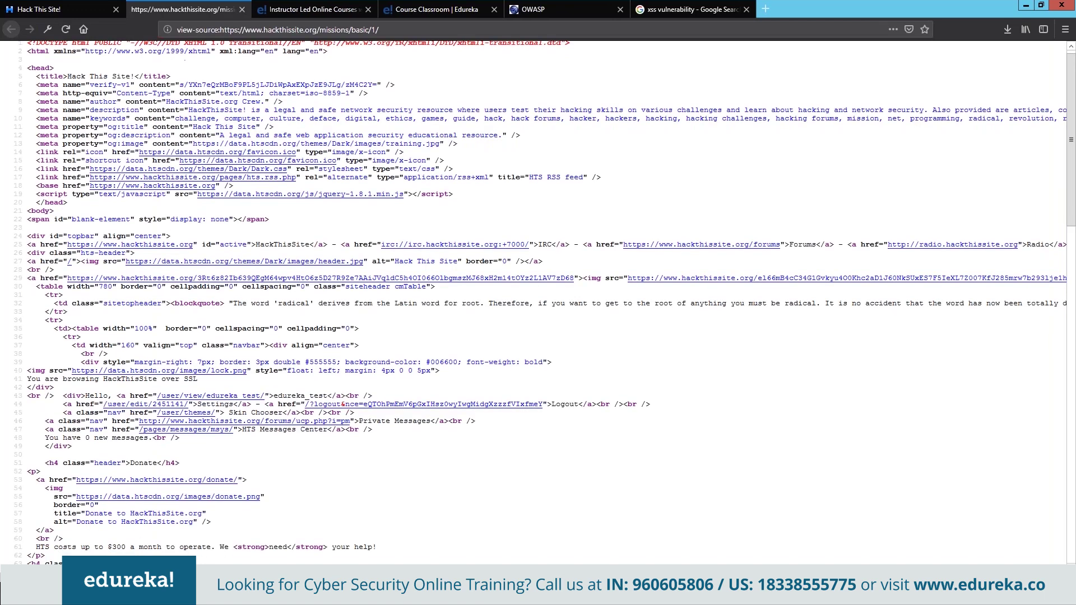
key(alt+Tab)
key(alt+Tab)
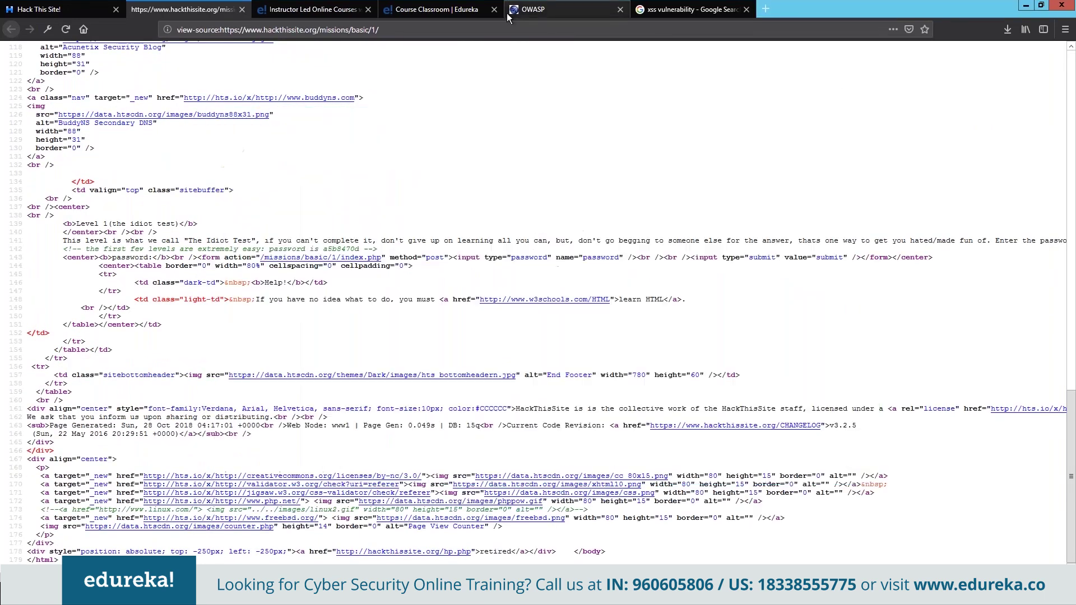
click(507, 14)
click(220, 9)
click(104, 14)
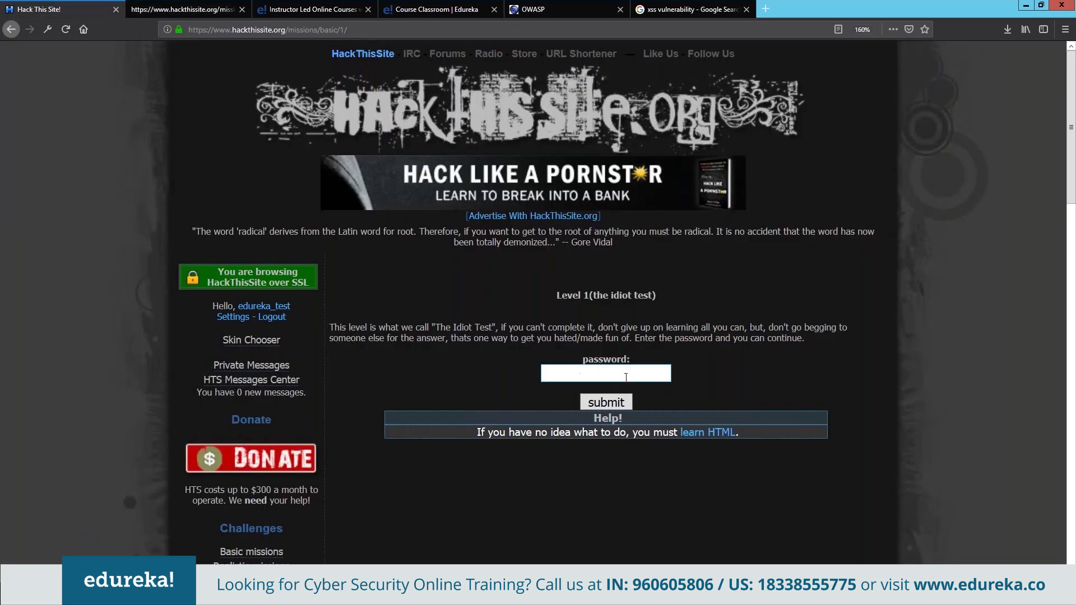
right_click(626, 377)
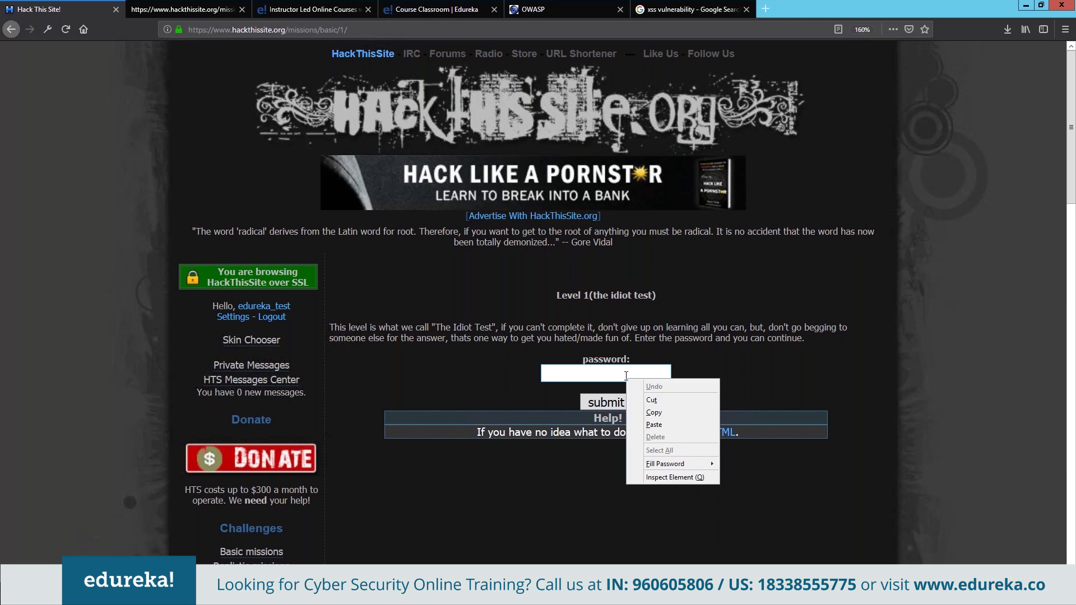
Step: Inspect the Level 1 submit button's markup and locate the HTML comment containing the password
click(691, 478)
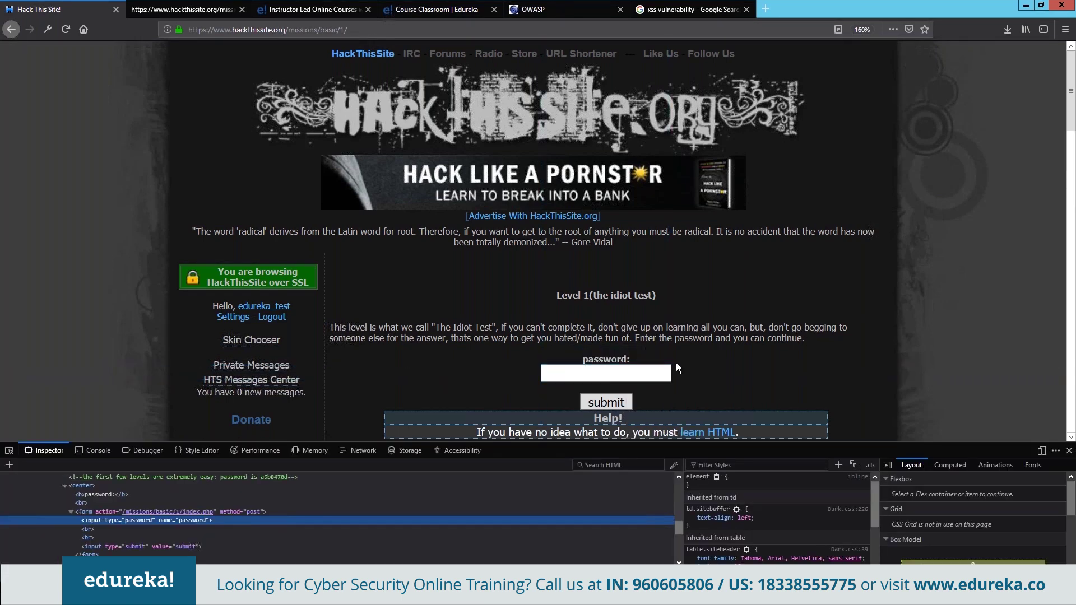
right_click(616, 405)
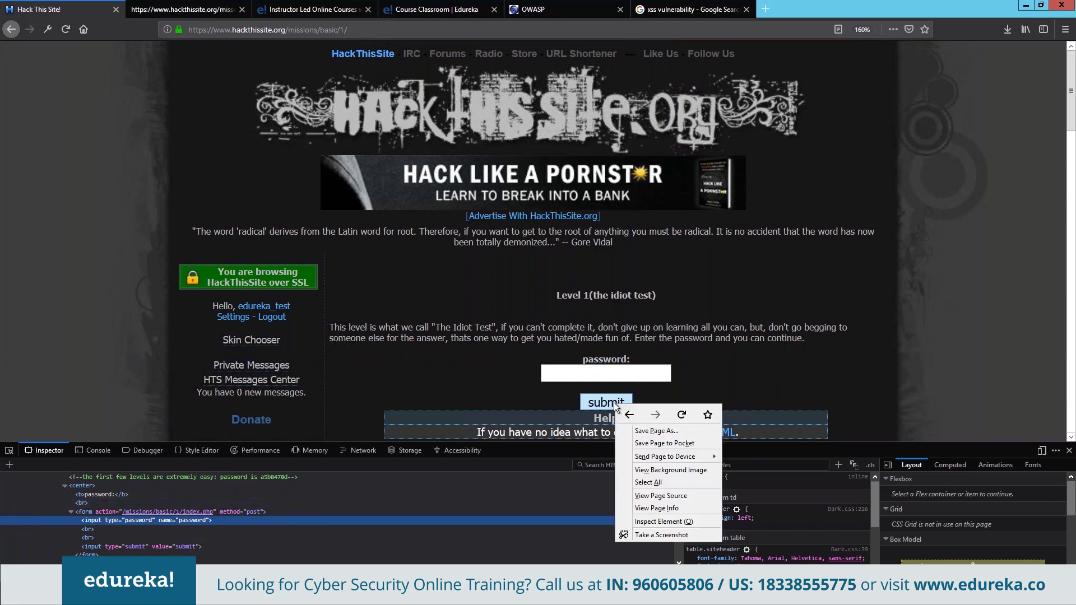
click(665, 522)
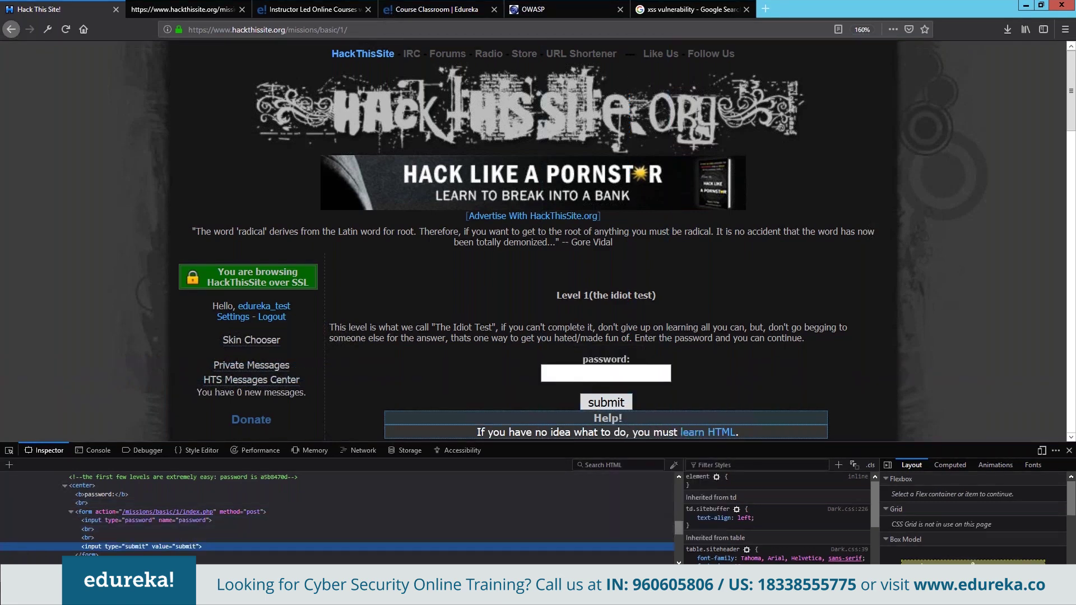
click(183, 512)
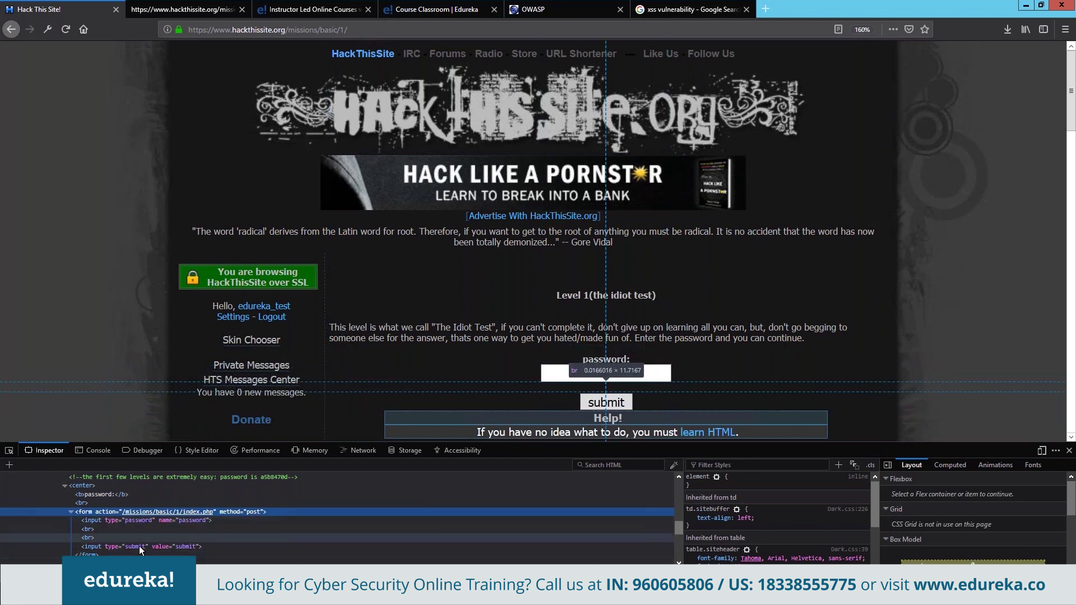
scroll(183, 480, up, 1)
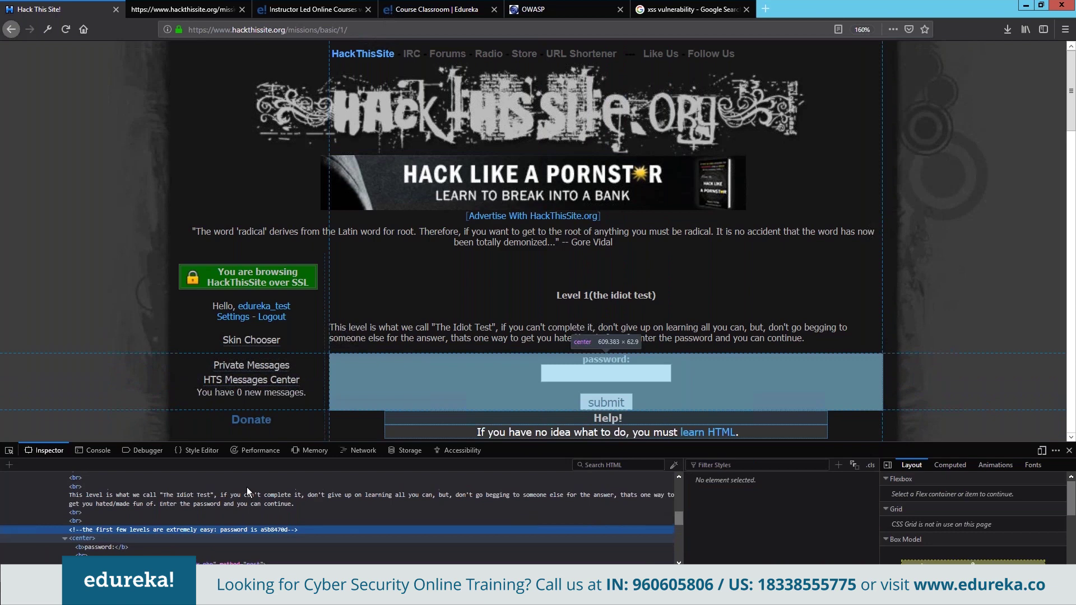
click(246, 491)
scroll(246, 487, down, 1)
click(275, 495)
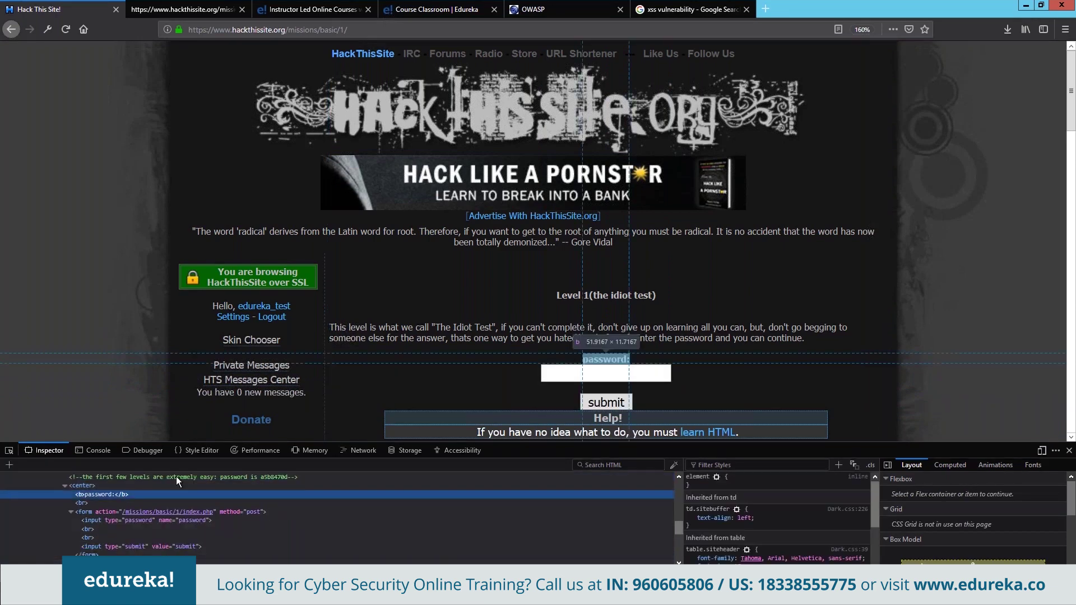
Step: Copy the password from the HTML comment and paste it into the Level 1 password field
double_click(271, 477)
drag(265, 477, 293, 479)
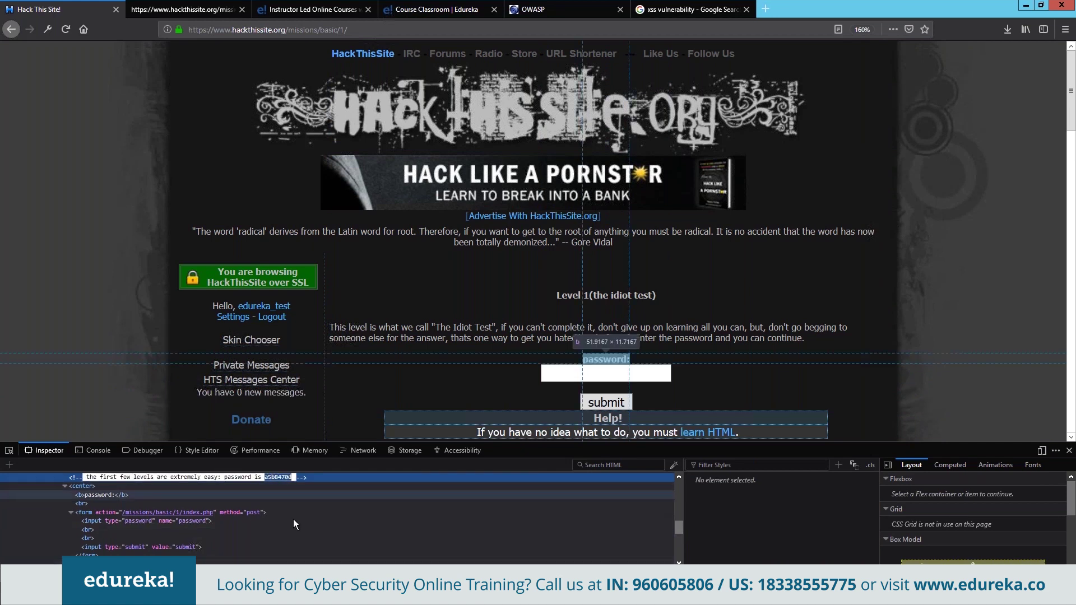
key(ctrl+c)
click(606, 373)
key(ctrl+v)
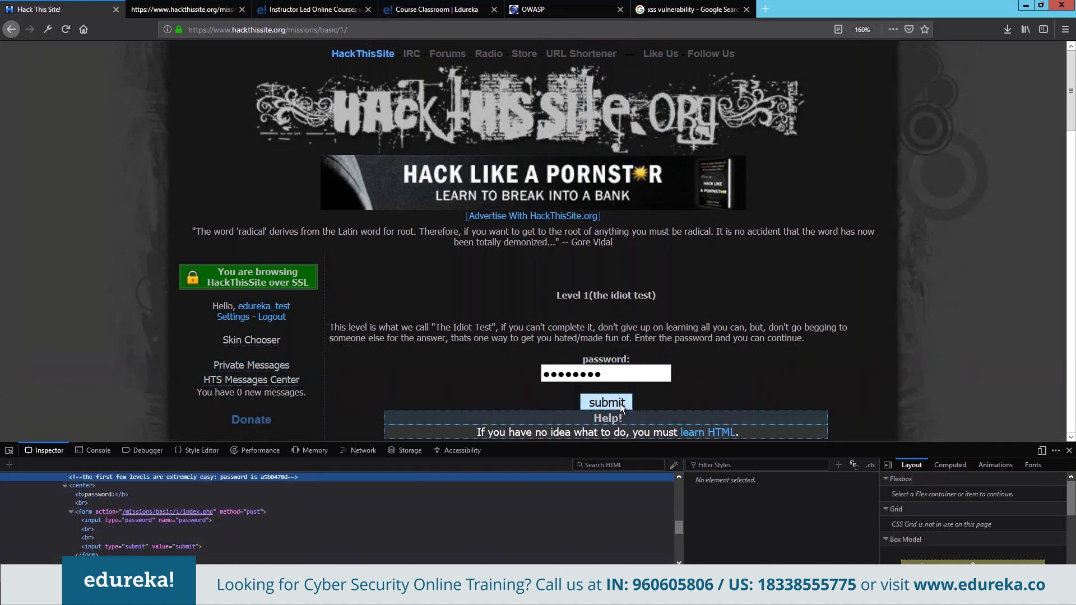
Step: Submit the Level 1 password and continue to the Level 2 challenge
click(621, 404)
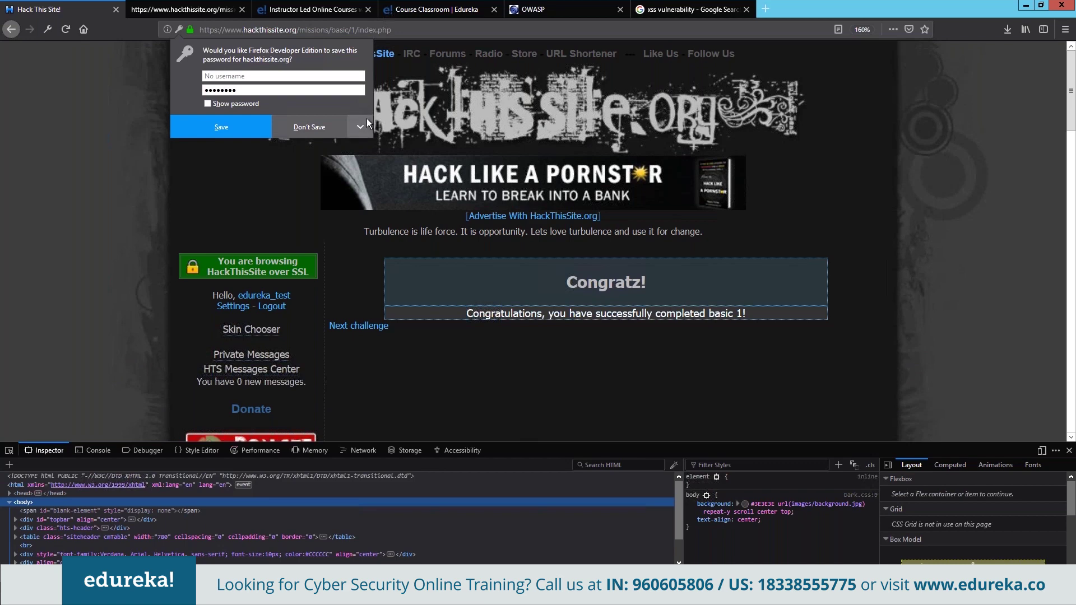
click(359, 326)
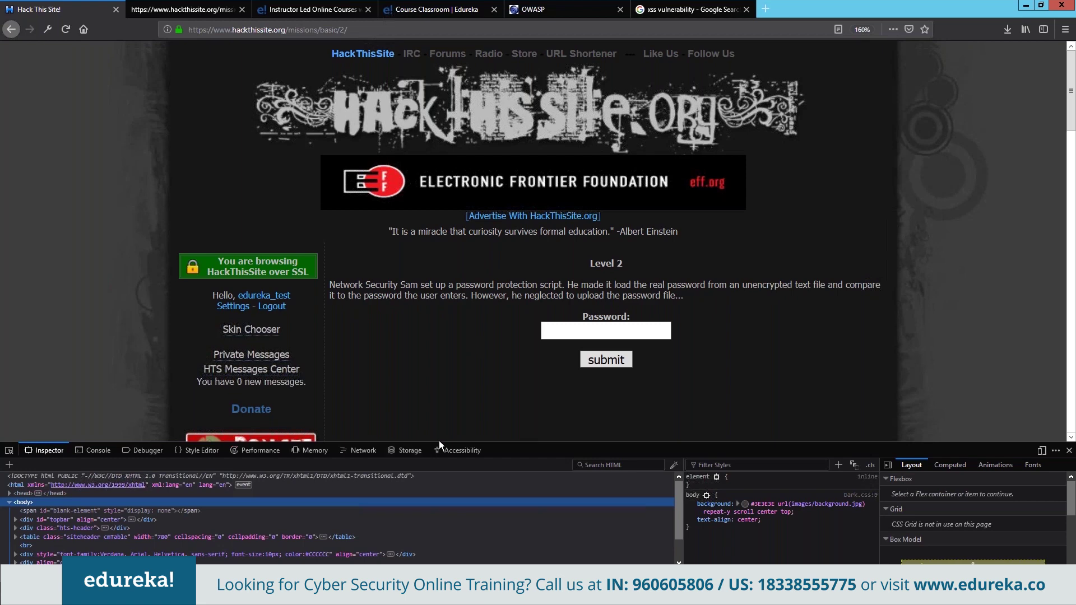
Step: Enlarge the developer panel and inspect the Level 2 password field's markup
drag(456, 441, 456, 370)
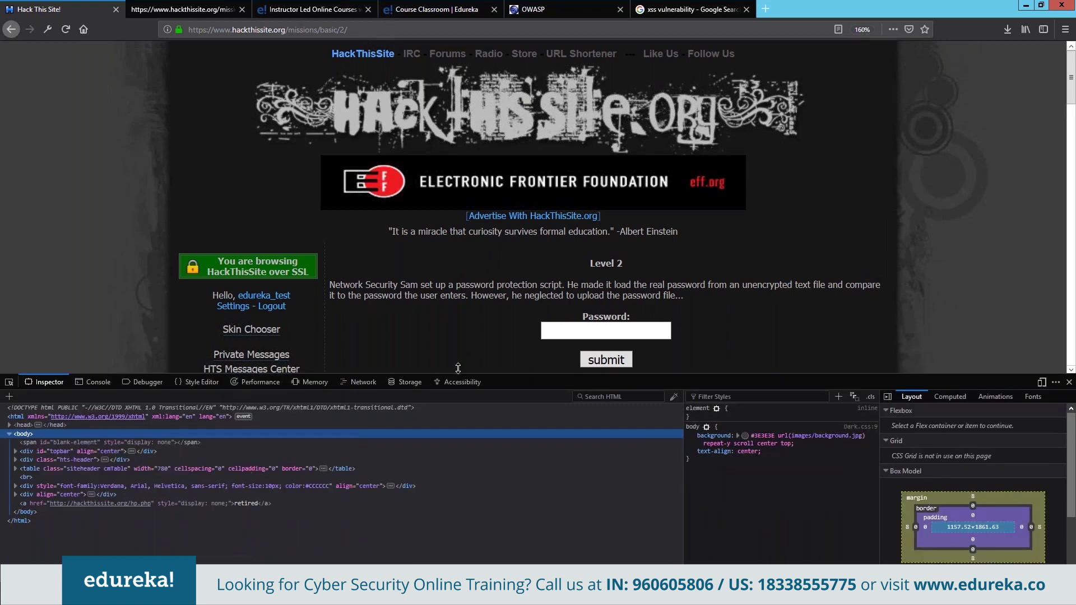
scroll(834, 248, down, 6)
scroll(835, 247, up, 5)
drag(759, 371, 756, 301)
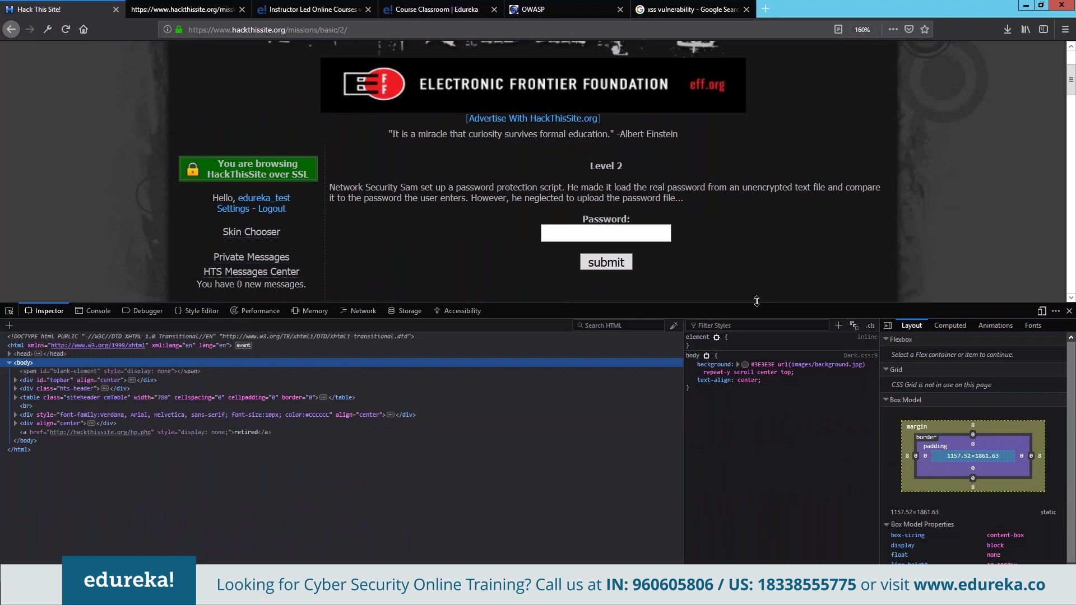
right_click(601, 235)
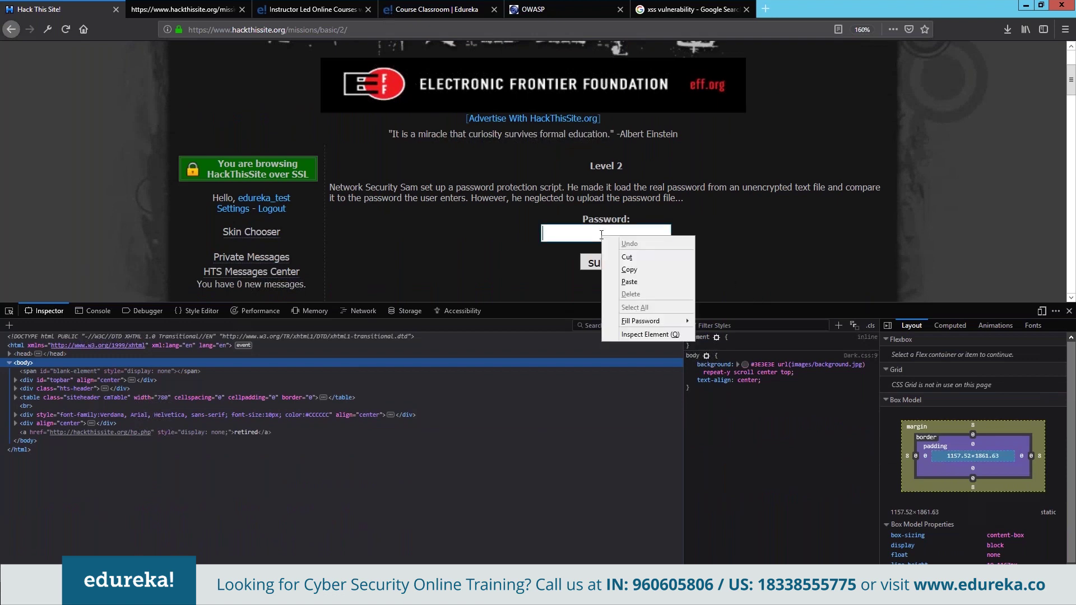
click(646, 332)
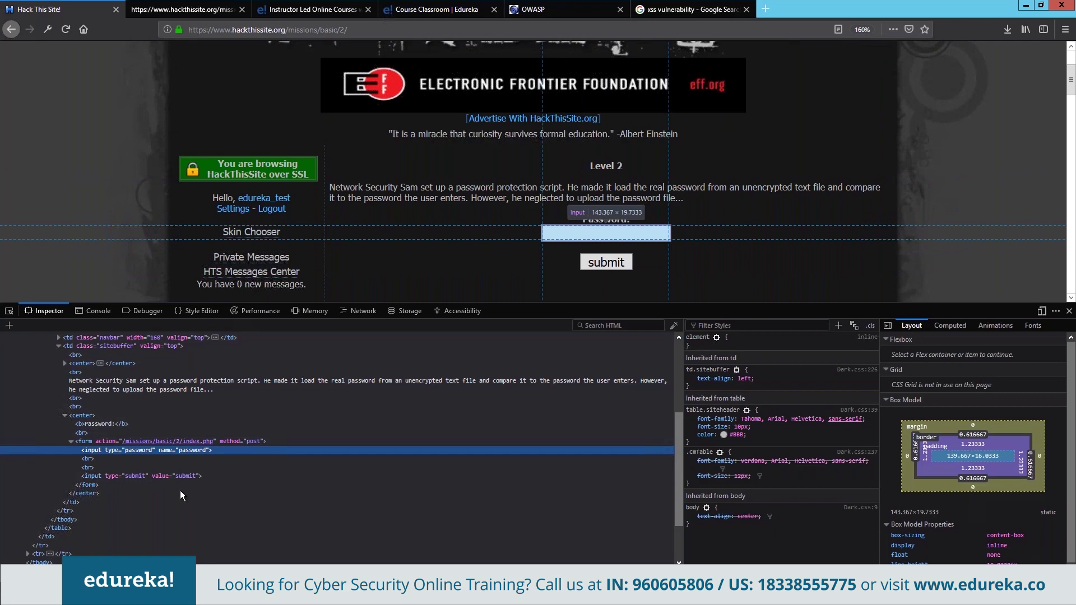
Step: Browse the HTML tree below the form, expanding the footer, centred div and page-generation info
scroll(166, 425, down, 3)
click(257, 486)
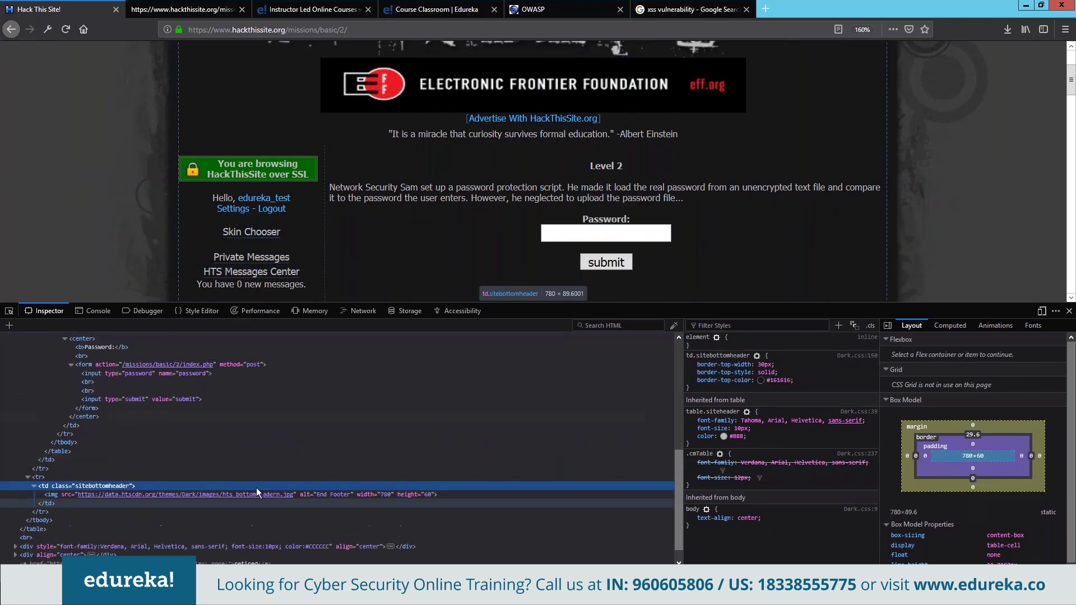
scroll(261, 495, down, 1)
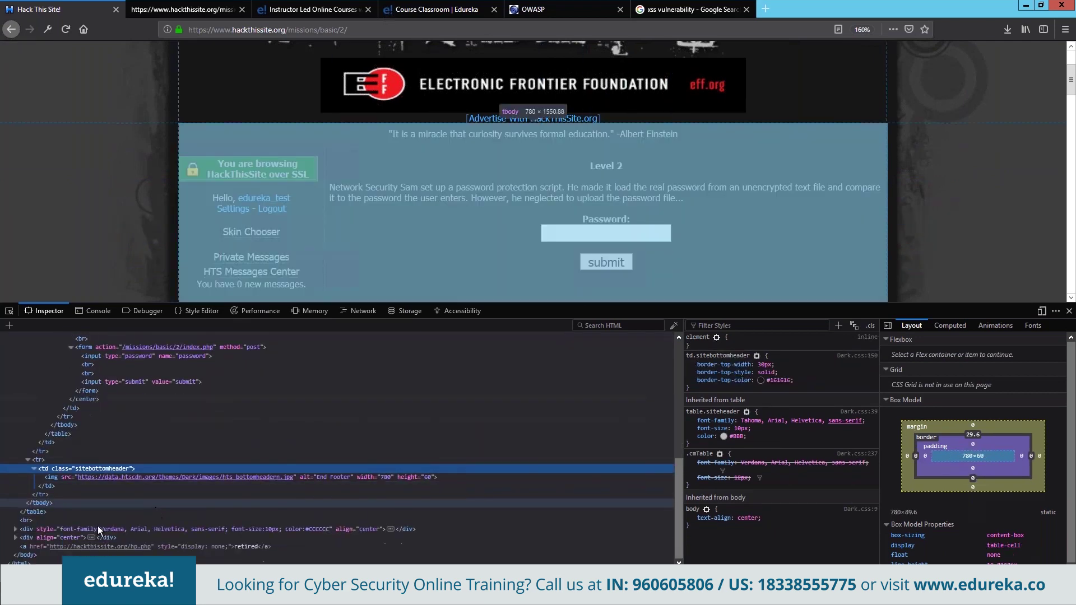
click(26, 535)
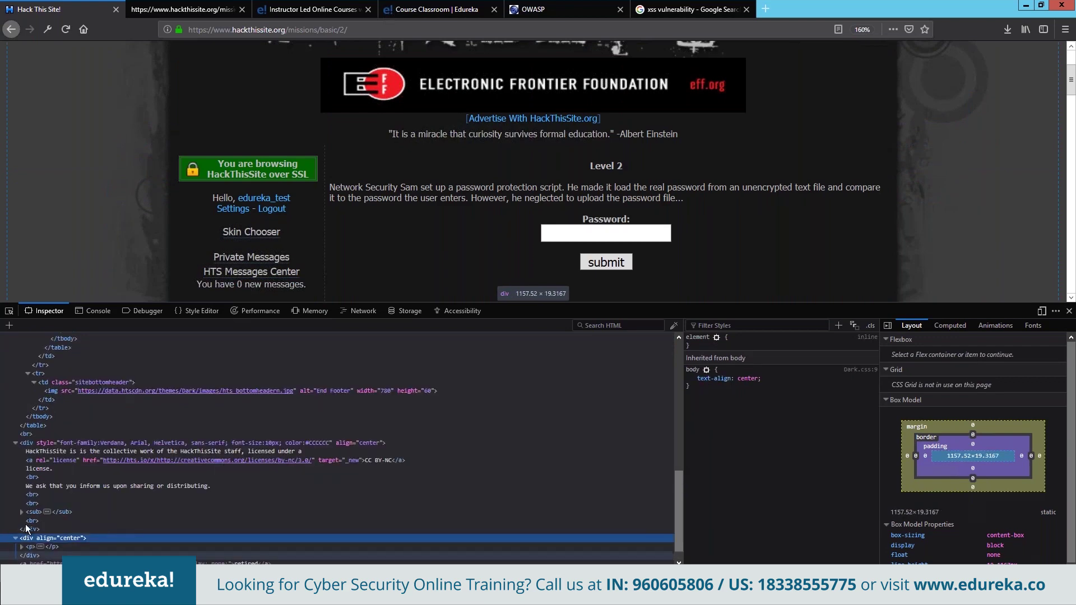
click(25, 520)
click(23, 511)
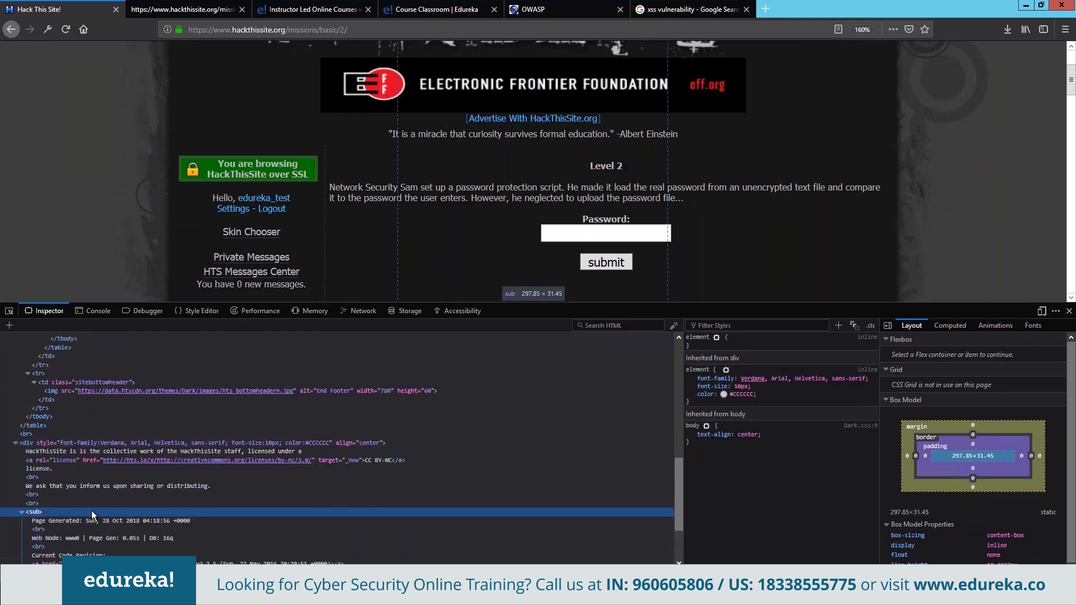
scroll(227, 505, up, 1)
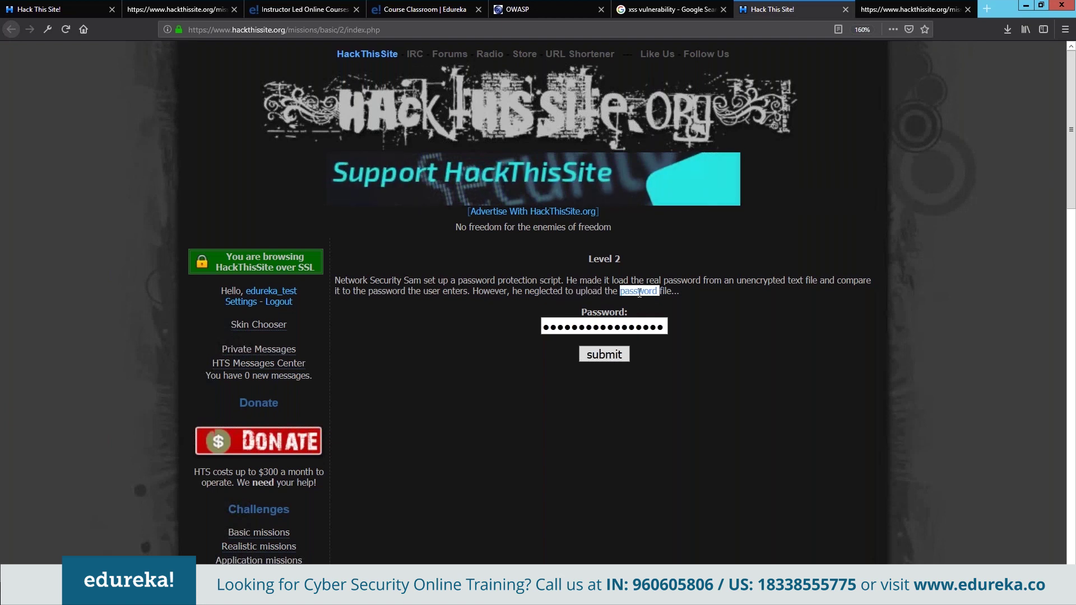
Step: Trim the Level 2 password entry down to three characters
key(BackSpace)
key(BackSpace)
key(BackSpace)
key(BackSpace)
key(BackSpace)
key(BackSpace)
key(BackSpace)
key(BackSpace)
key(BackSpace)
key(BackSpace)
key(BackSpace)
key(BackSpace)
key(BackSpace)
key(BackSpace)
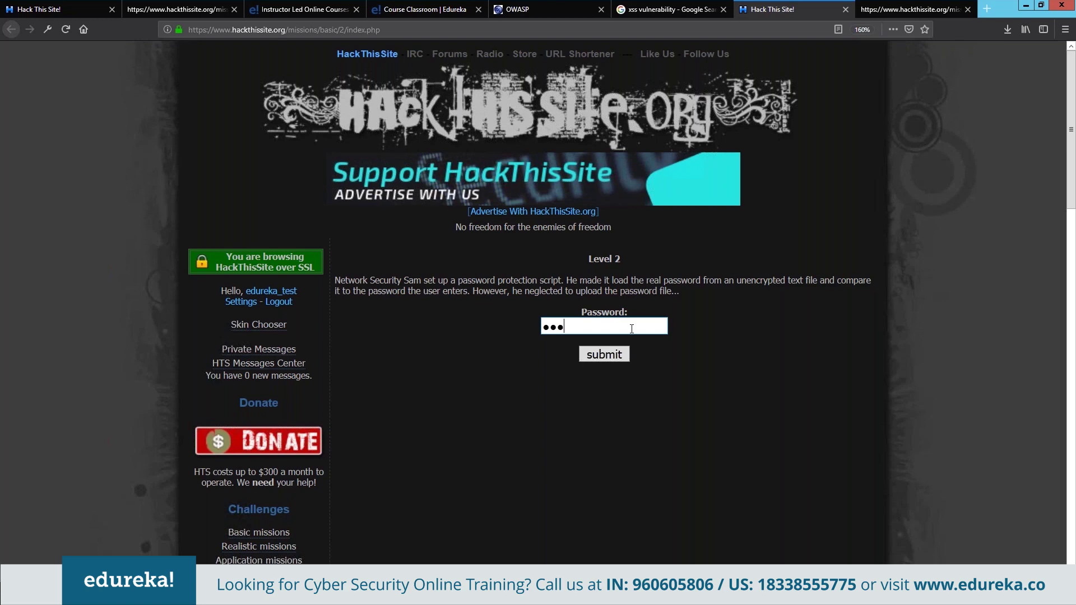
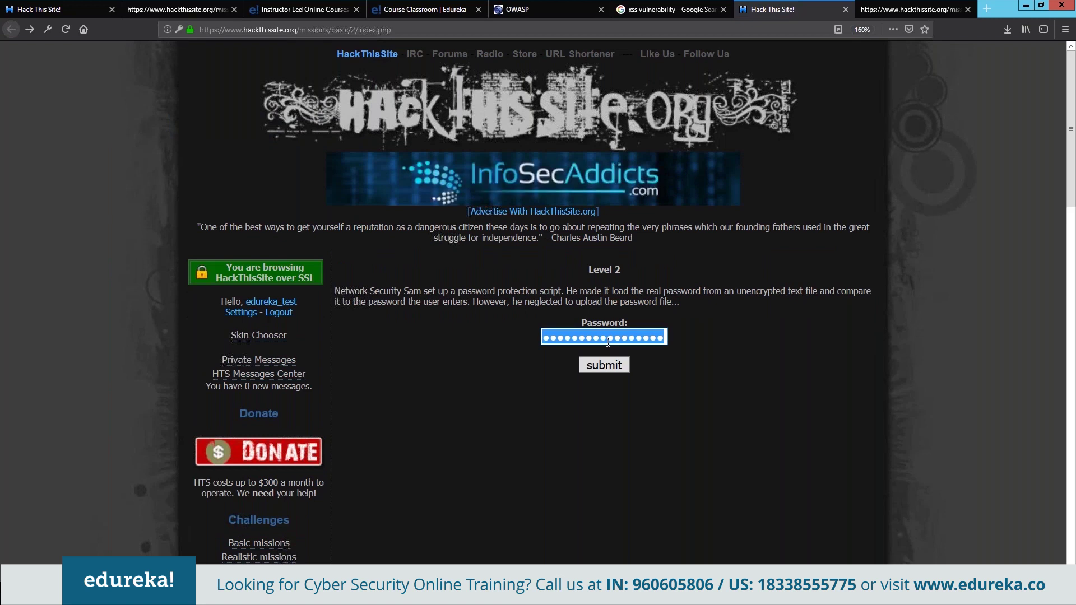
Step: Submit basic mission 2 with an empty password, then continue to the Level 3 challenge
key(BackSpace)
key(Return)
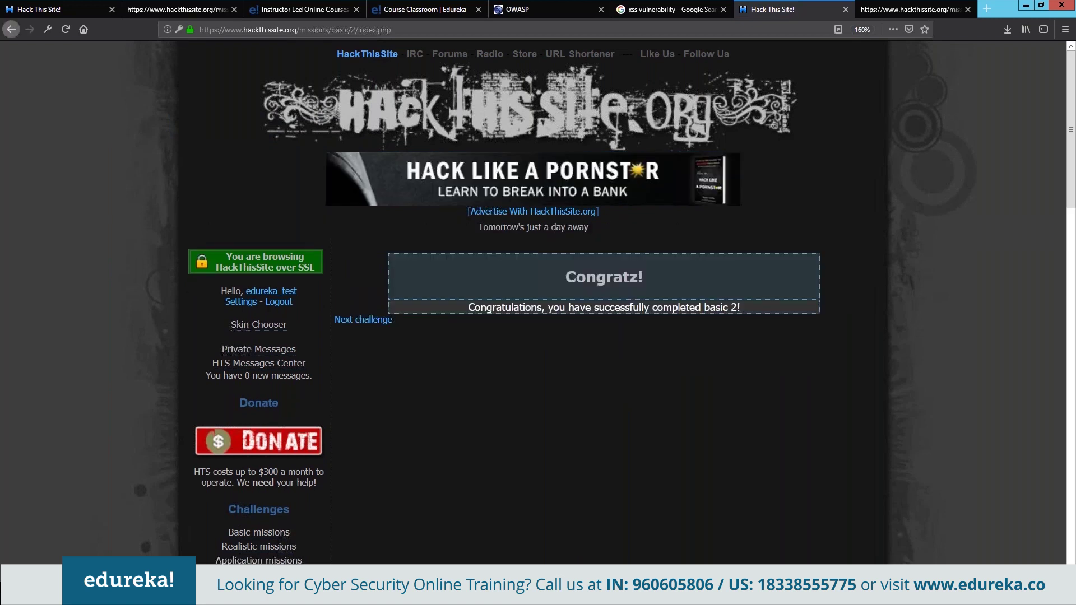
click(363, 319)
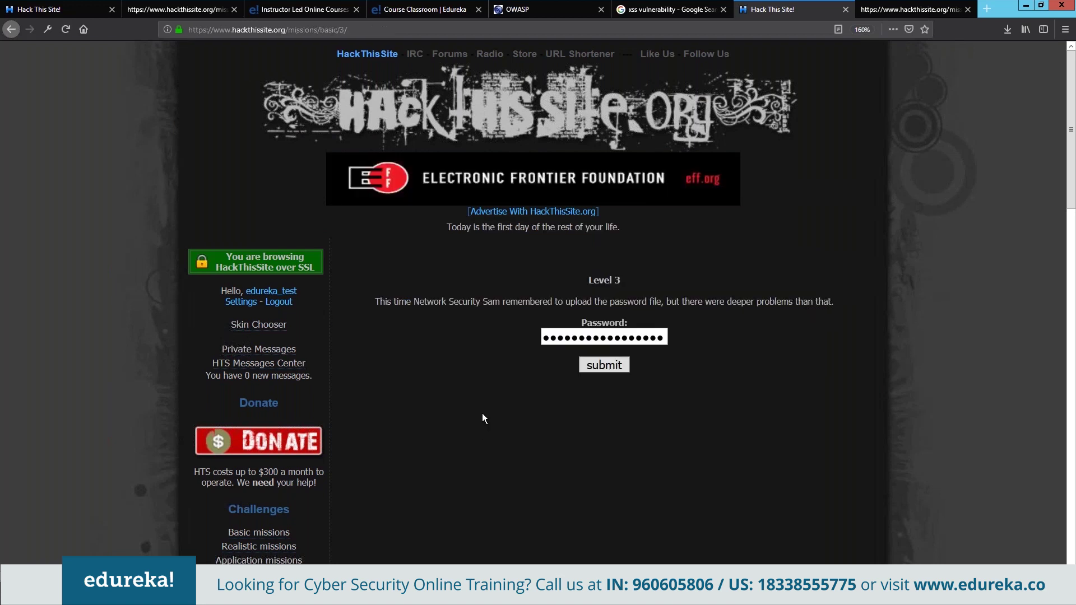
Step: Clear the autofilled Level 3 password and close the leftover view-source tab
key(ctrl+a)
key(BackSpace)
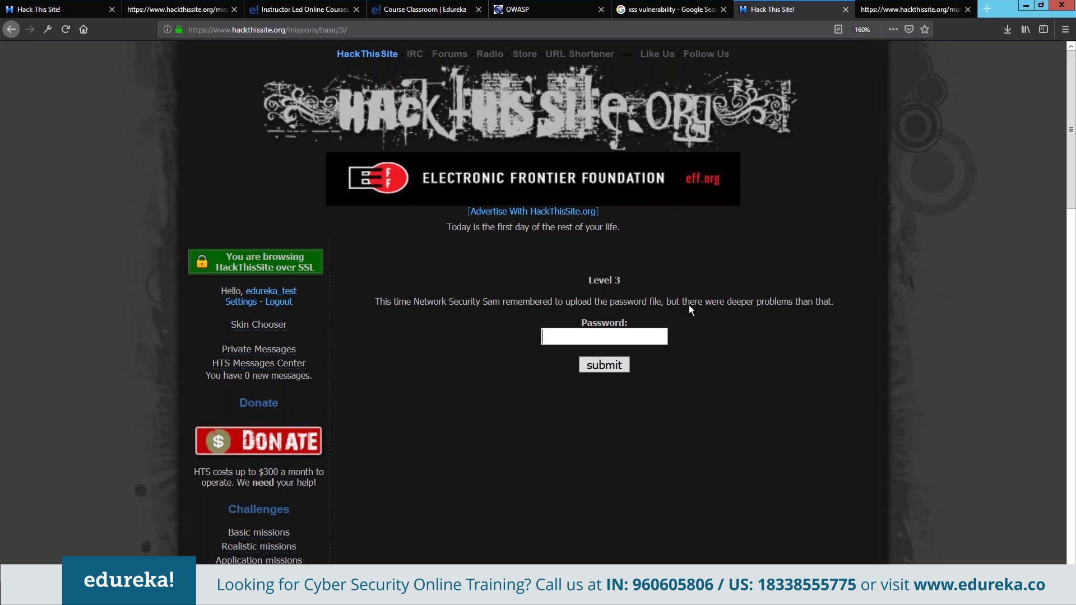
click(546, 335)
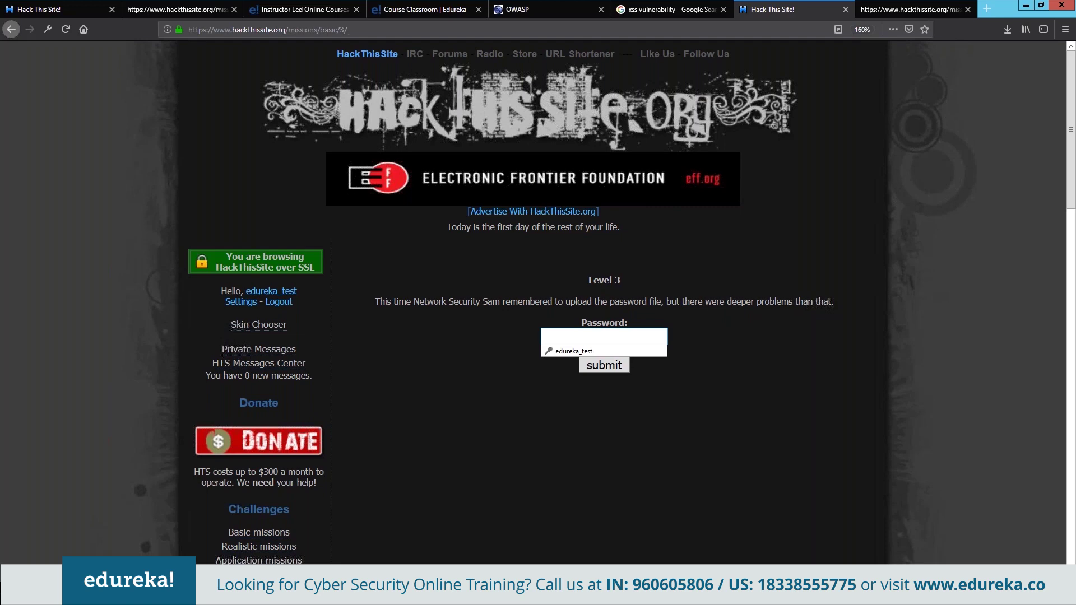
click(586, 338)
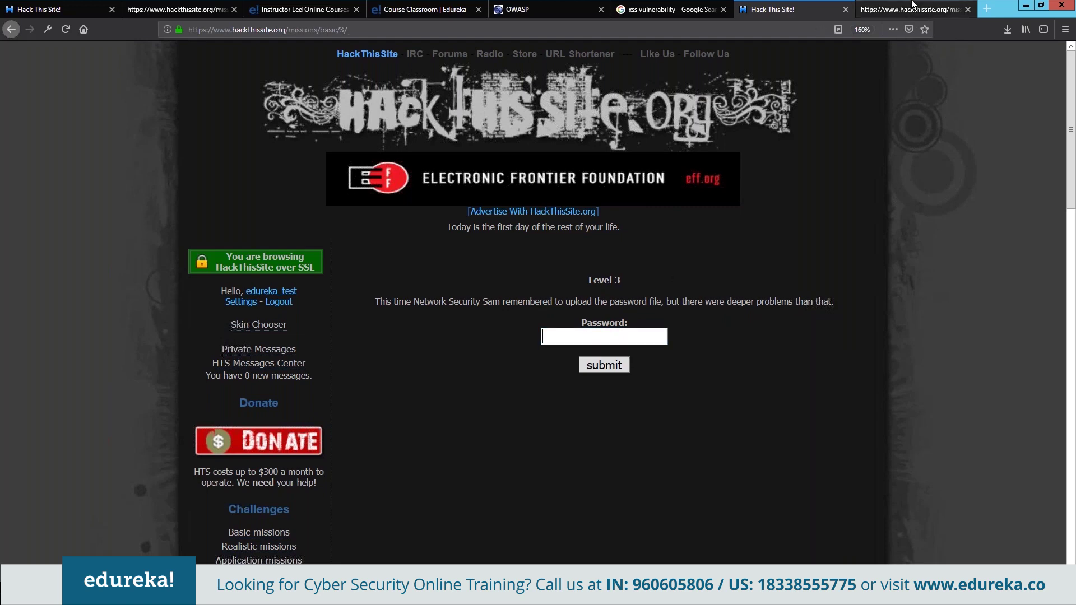
click(912, 5)
click(968, 9)
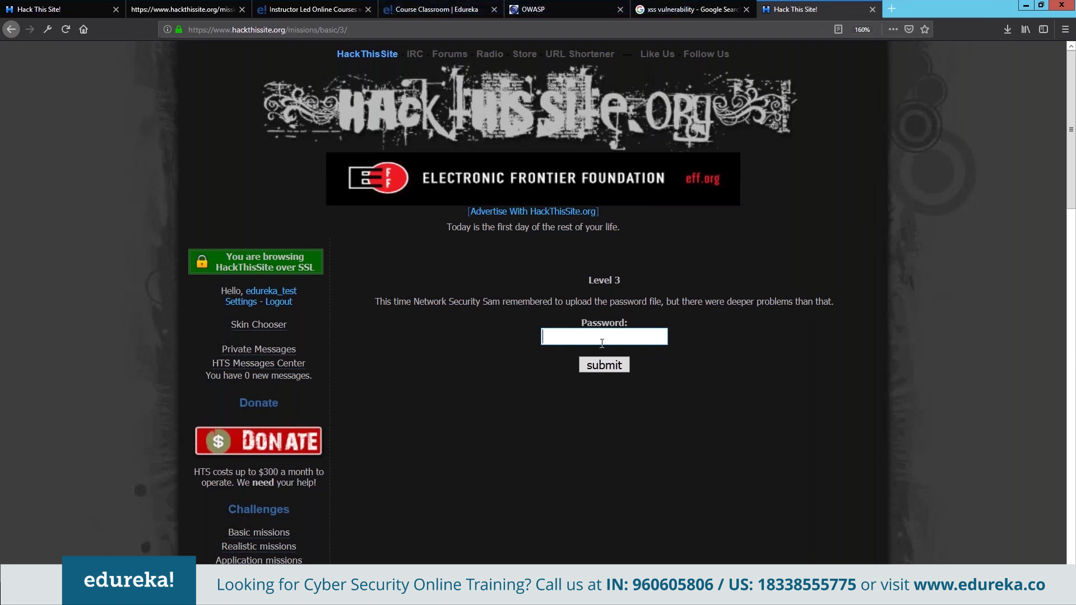
click(600, 339)
Step: Inspect the password field's markup and select the hidden 'file' input with value password.php
right_click(596, 335)
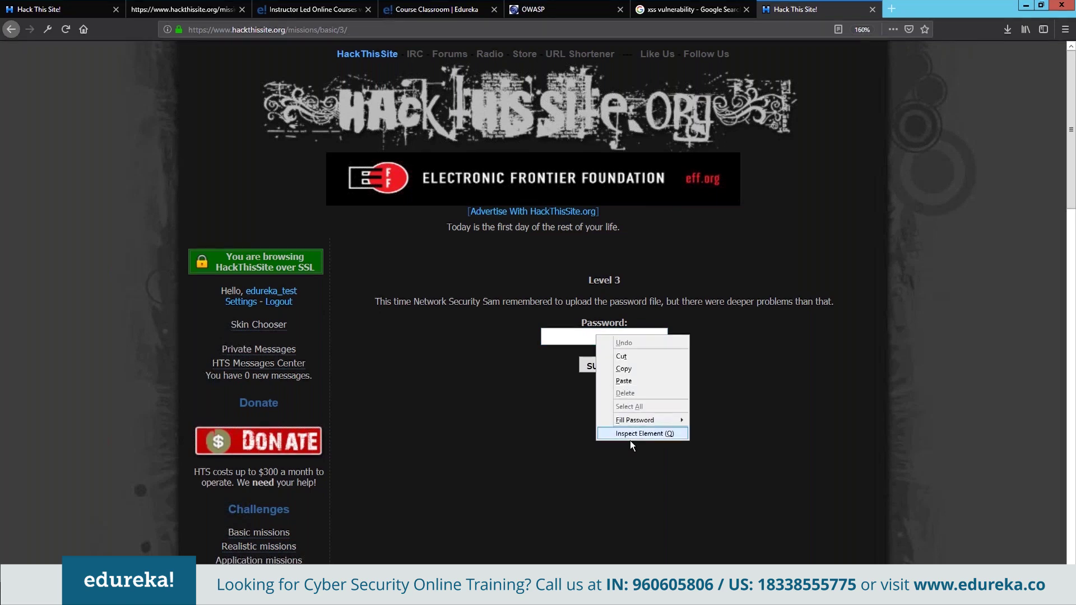
click(635, 432)
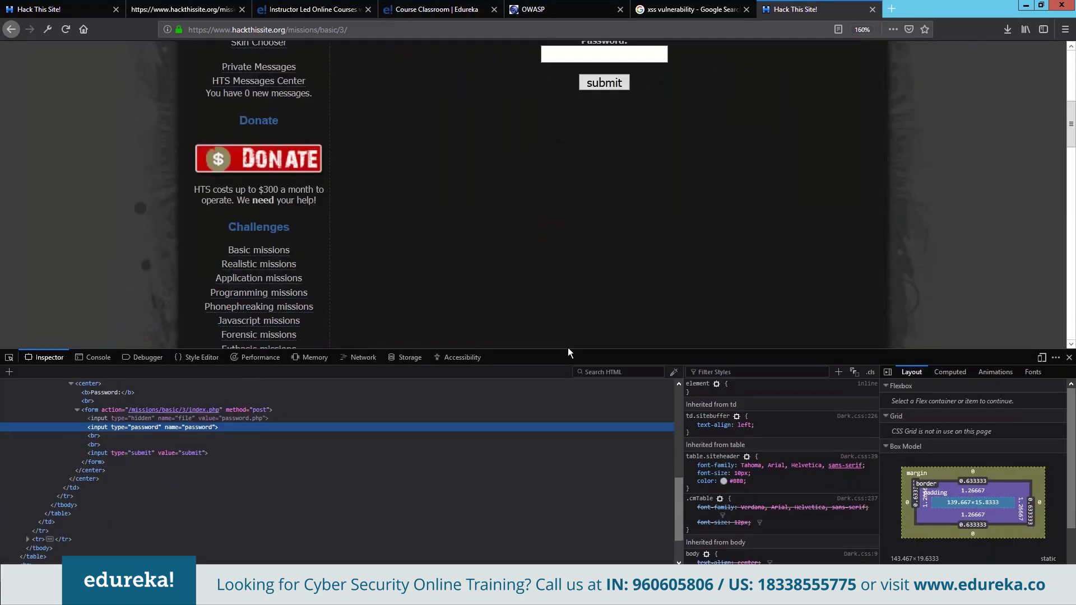
drag(567, 349, 567, 258)
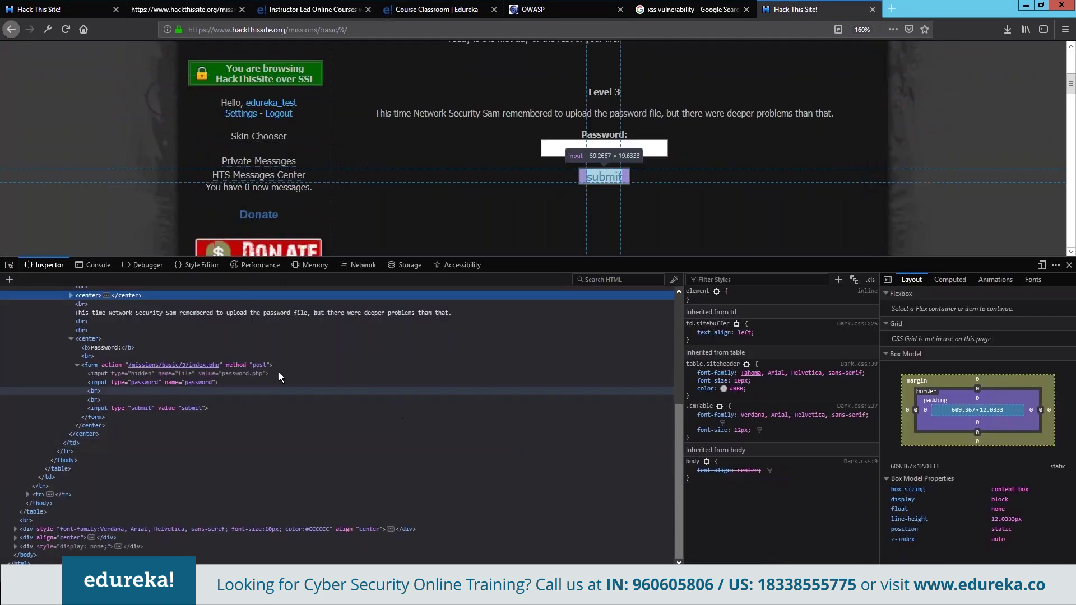
click(225, 374)
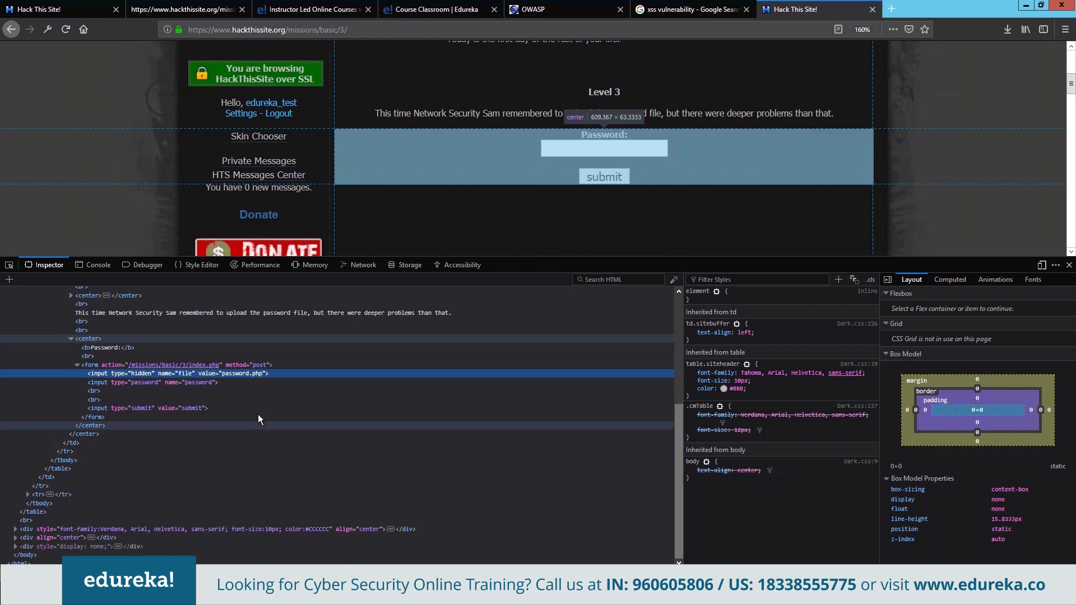
Step: View the Level 3 page source and search it for 'pass' to find password.php
key(ctrl+u)
scroll(485, 409, down, 5)
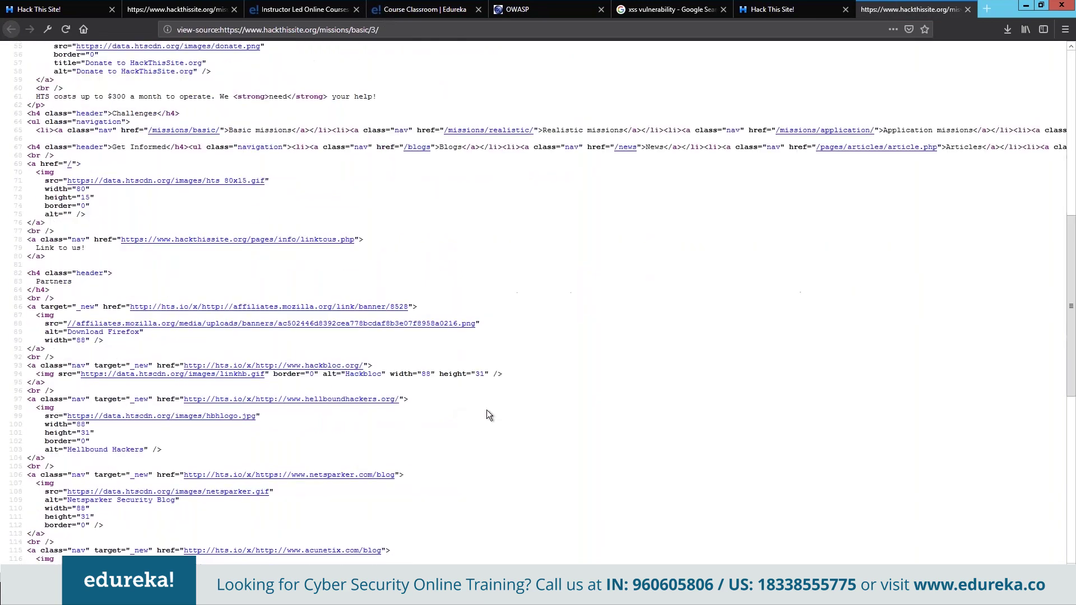
text(ass)
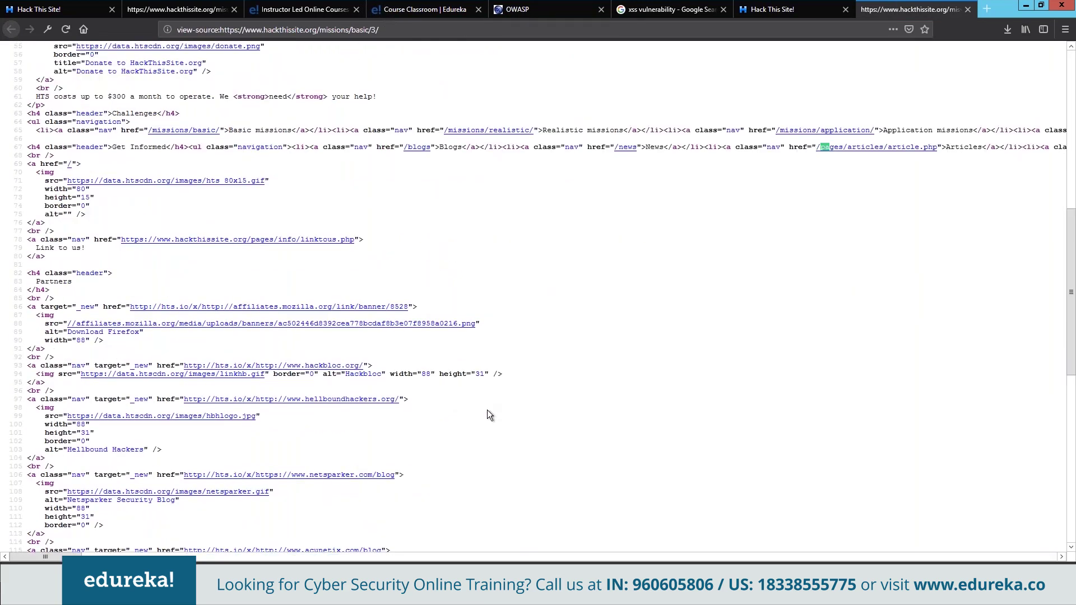
click(413, 344)
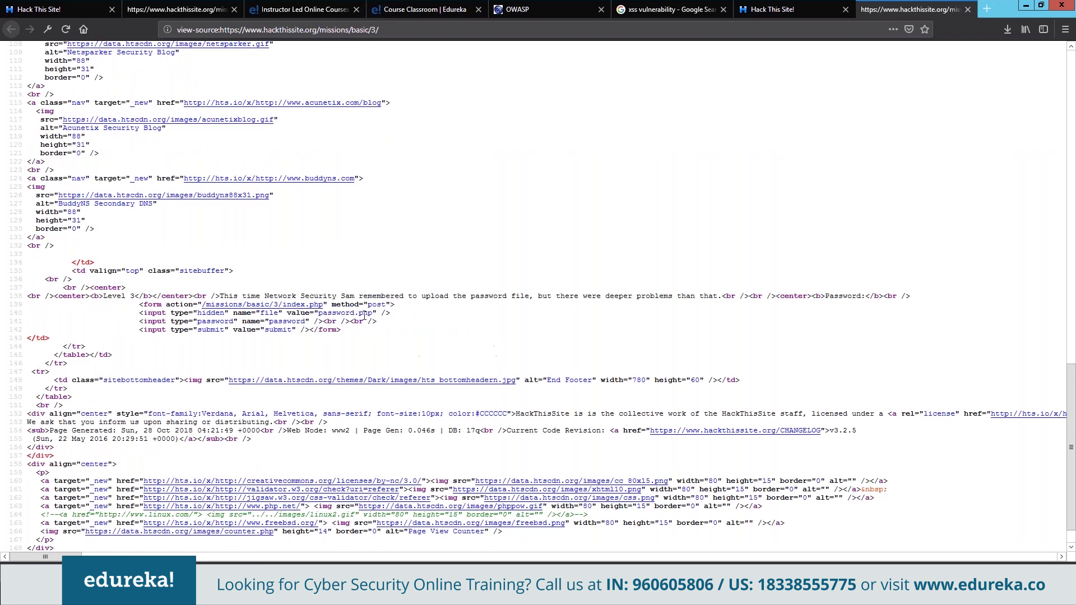
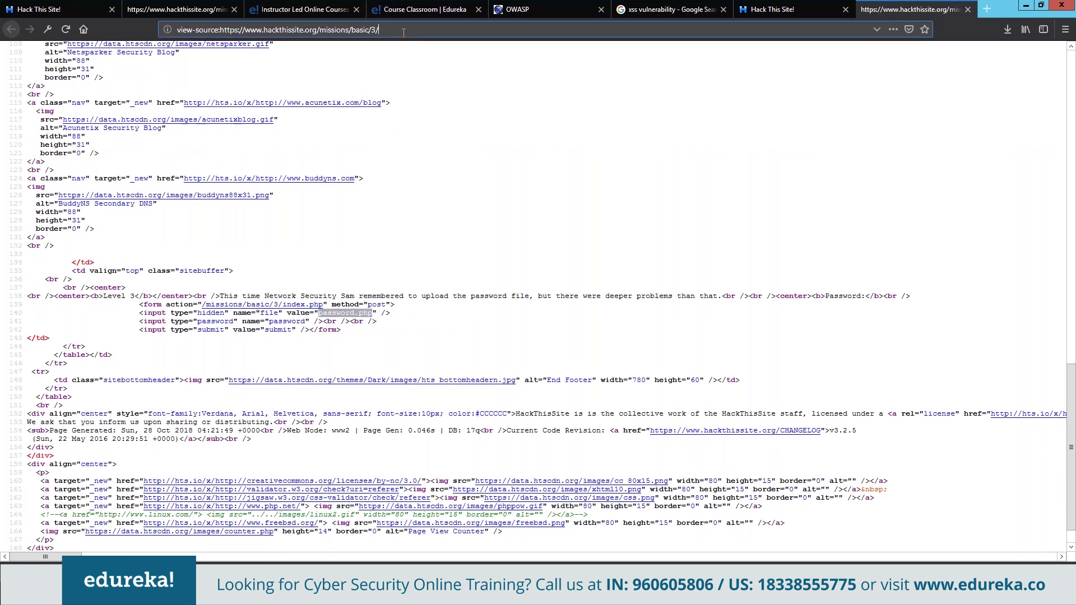
Step: Load the view-source of password.php under missions/basic/3/ to reveal the stored Level 3 password
key(ctrl+v)
key(Return)
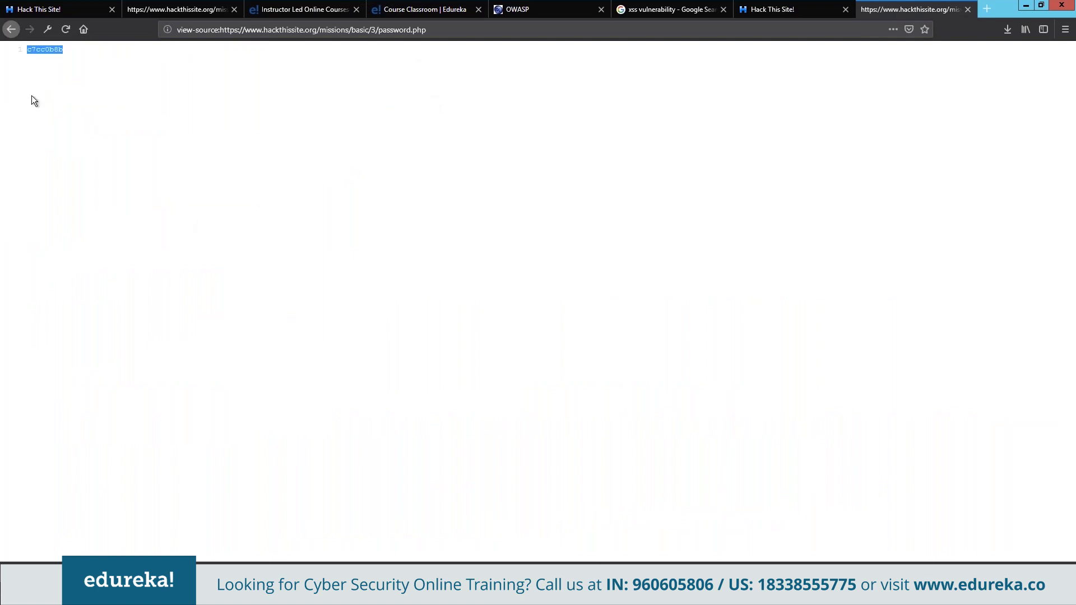
right_click(45, 51)
Step: Copy the revealed password and focus the Password field on the Level 3 mission page
click(123, 68)
click(779, 10)
click(608, 148)
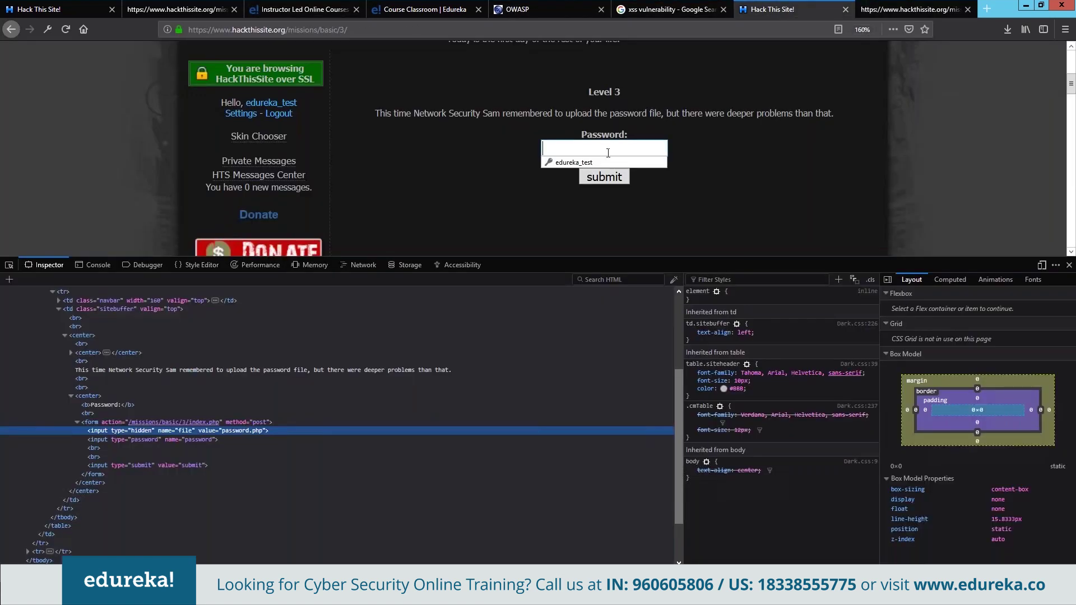
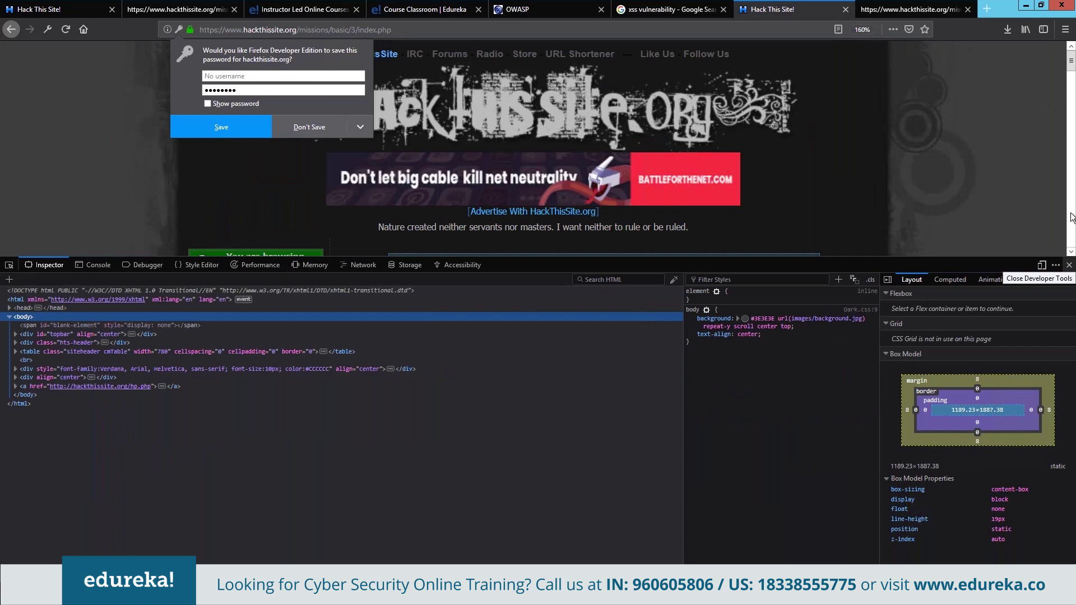
Step: Close the developer tools and review the Congratz page confirming basic mission 3 is complete
click(1069, 264)
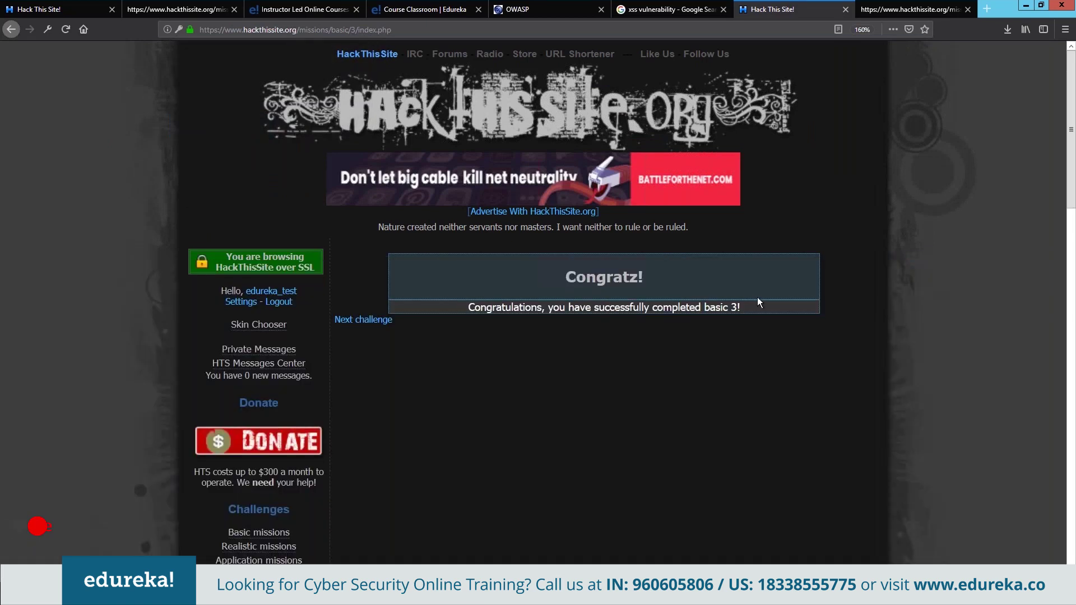
scroll(758, 299, down, 5)
scroll(728, 286, up, 3)
scroll(700, 273, up, 1)
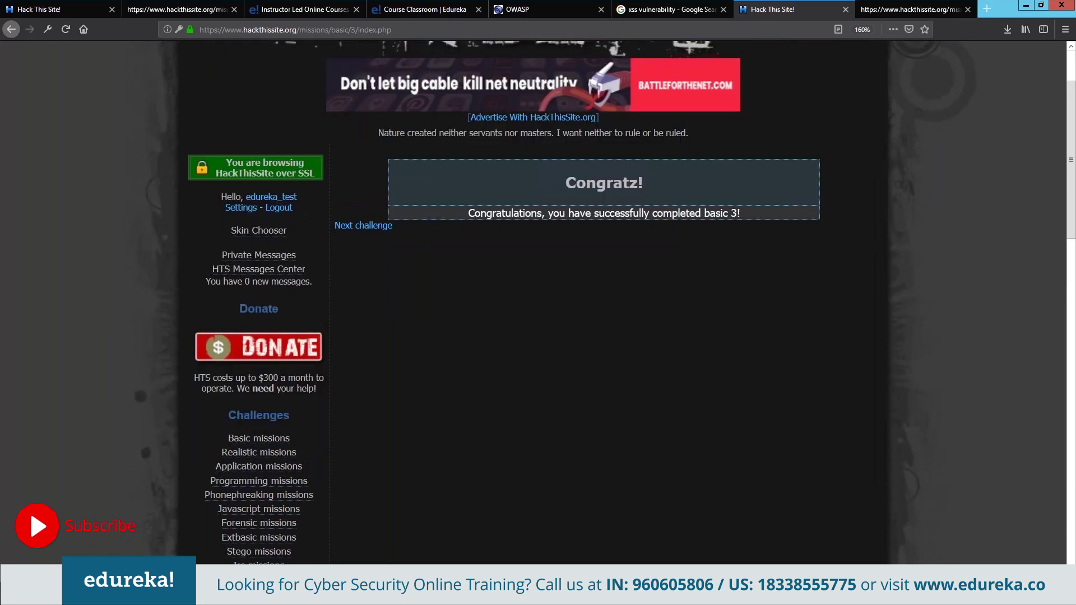
Step: Check the password.php source tab for the password, then return to the Congratz page
right_click(652, 216)
click(627, 232)
click(911, 9)
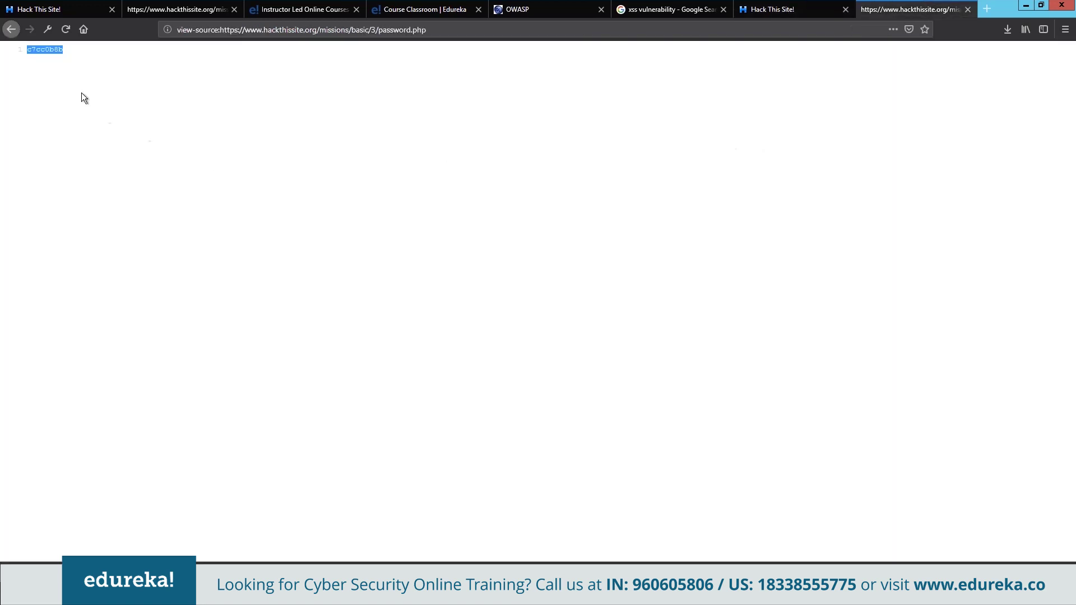
click(815, 9)
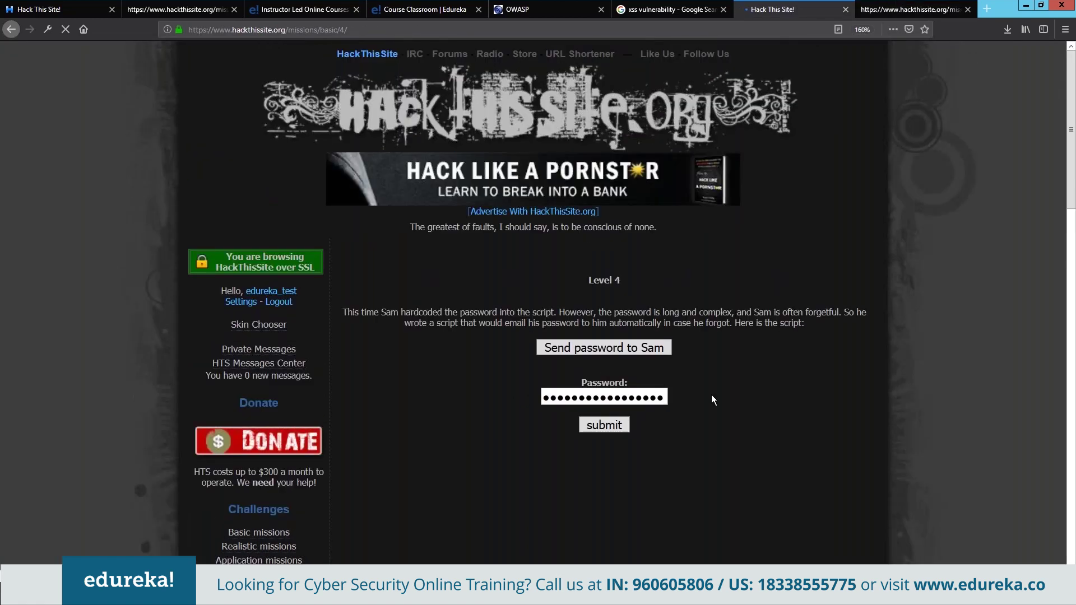
Step: Clear the prefilled text from the Level 4 Password field
key(ctrl+a)
key(BackSpace)
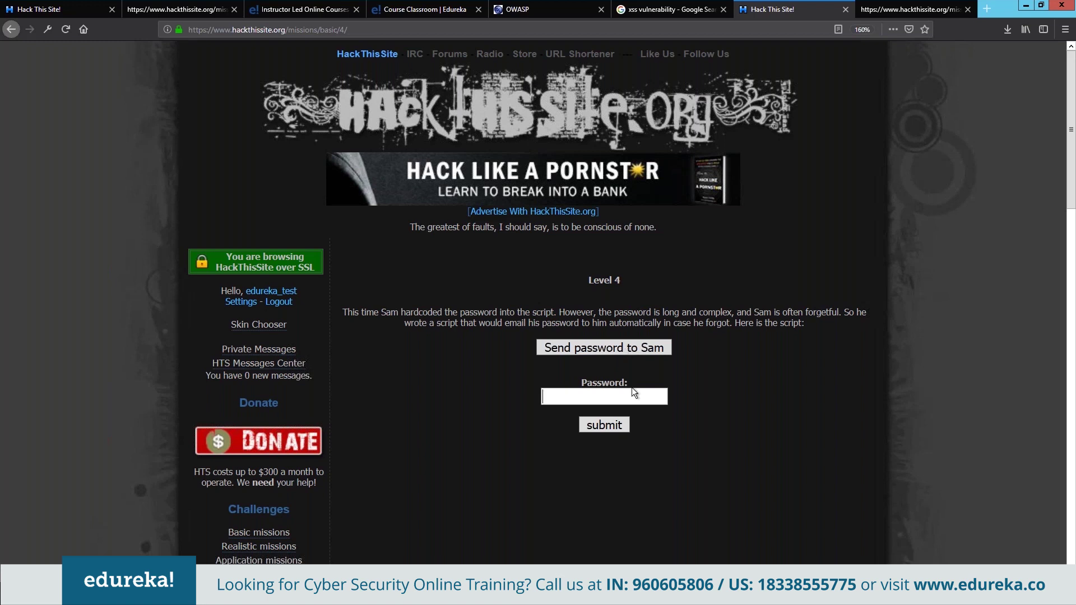
Step: Inspect the Send password to Sam form and edit the hidden 'to' input's e-mail value
right_click(627, 348)
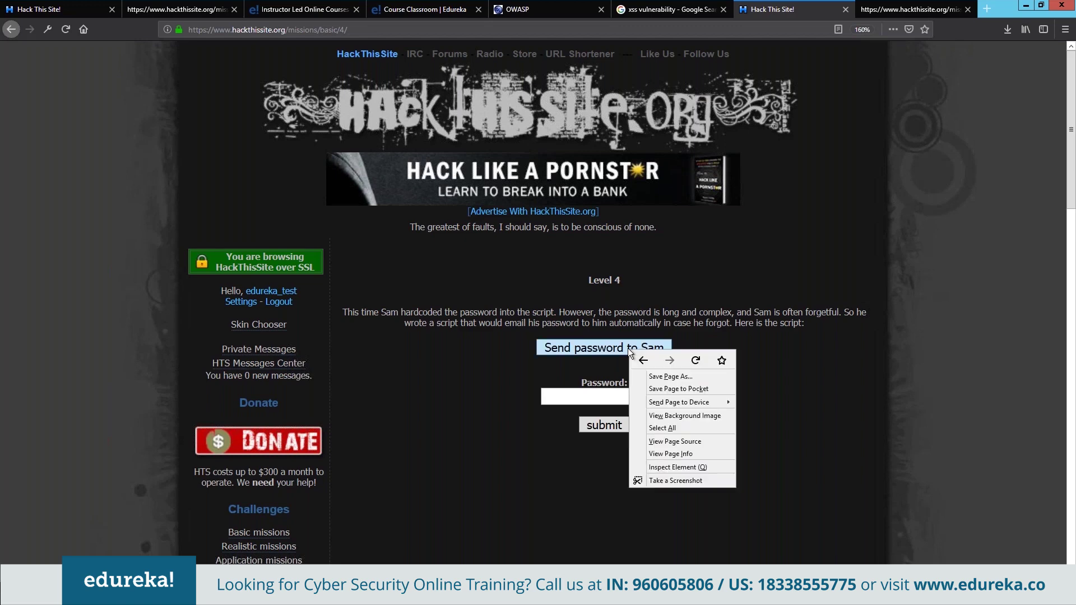
right_click(592, 346)
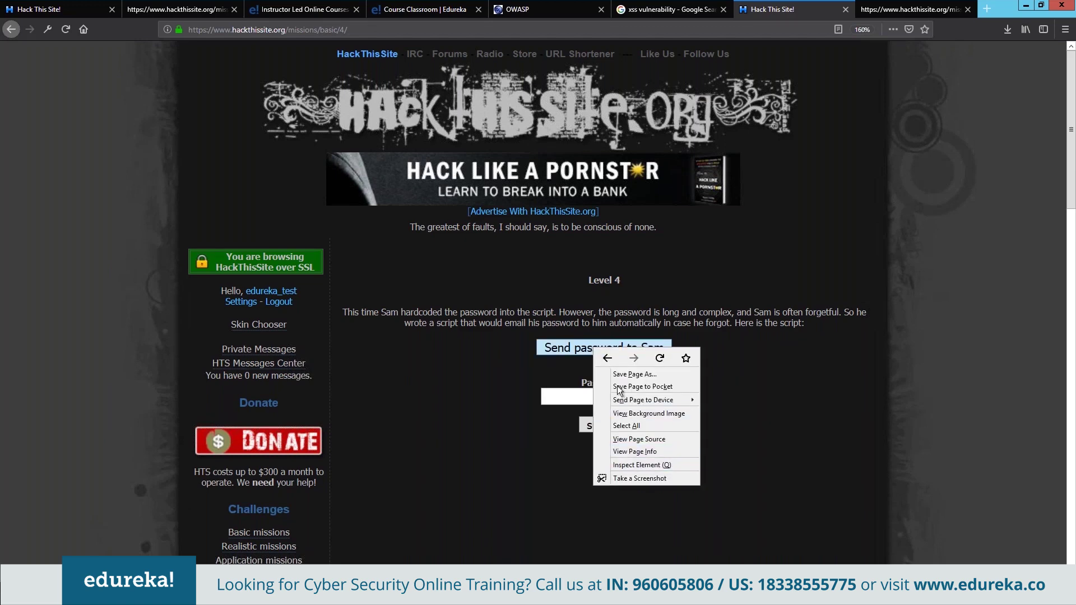
click(657, 466)
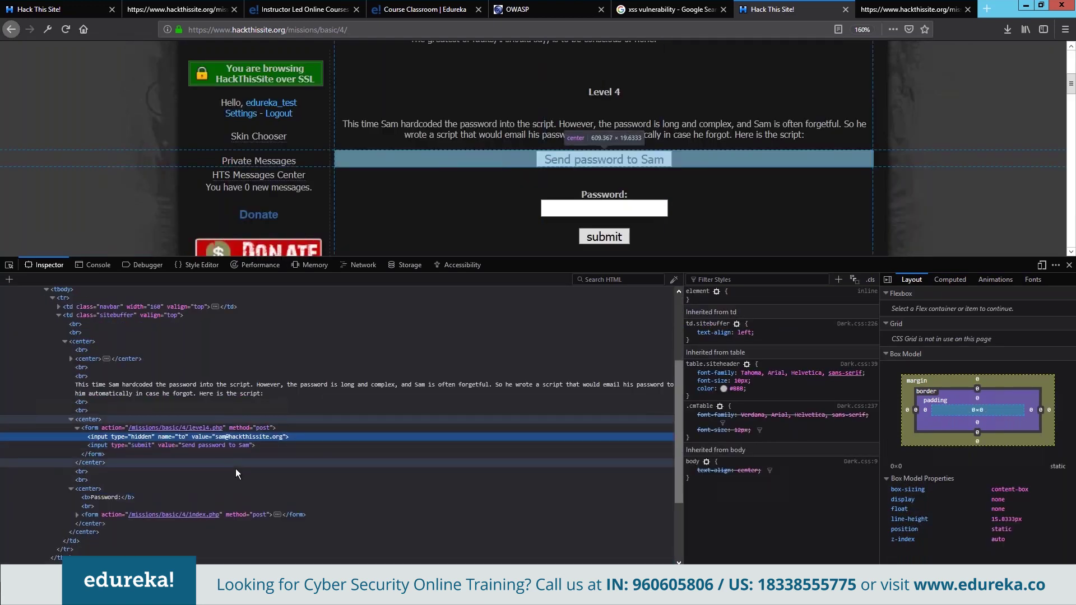
scroll(106, 464, up, 4)
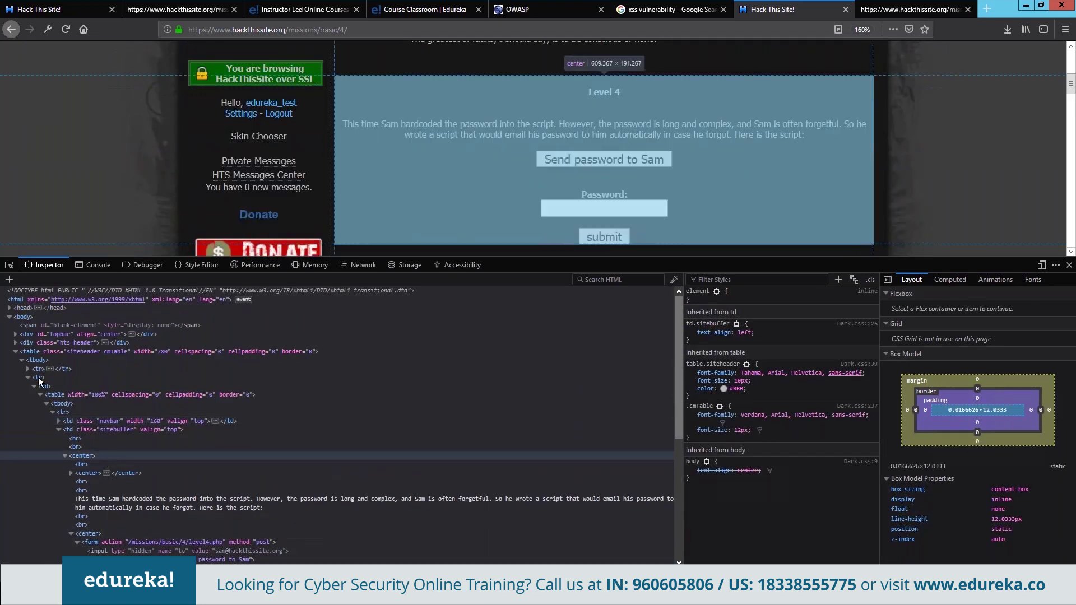
scroll(233, 428, down, 8)
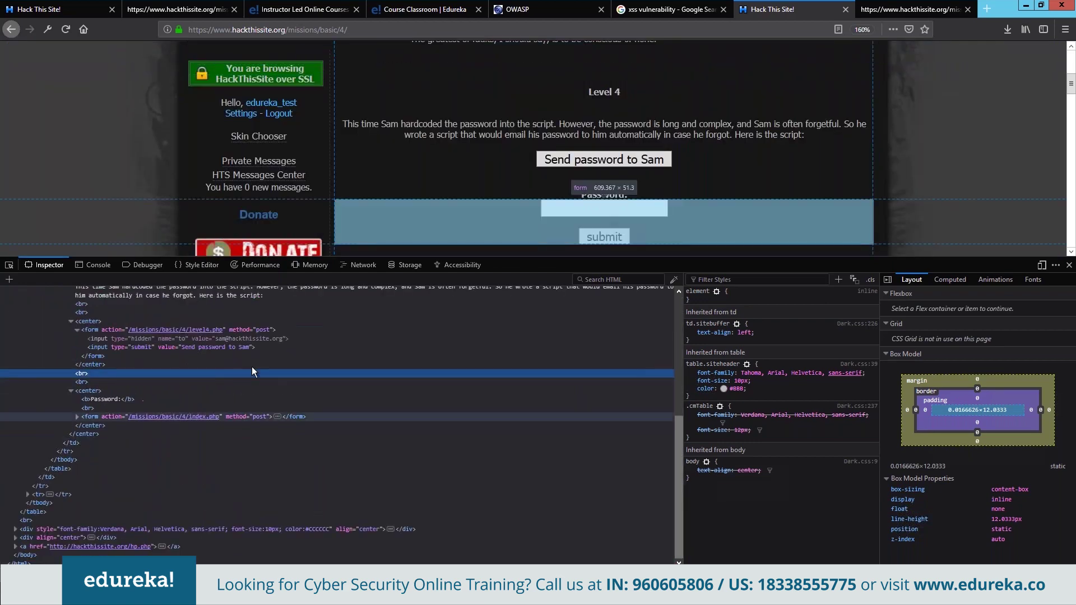
double_click(223, 339)
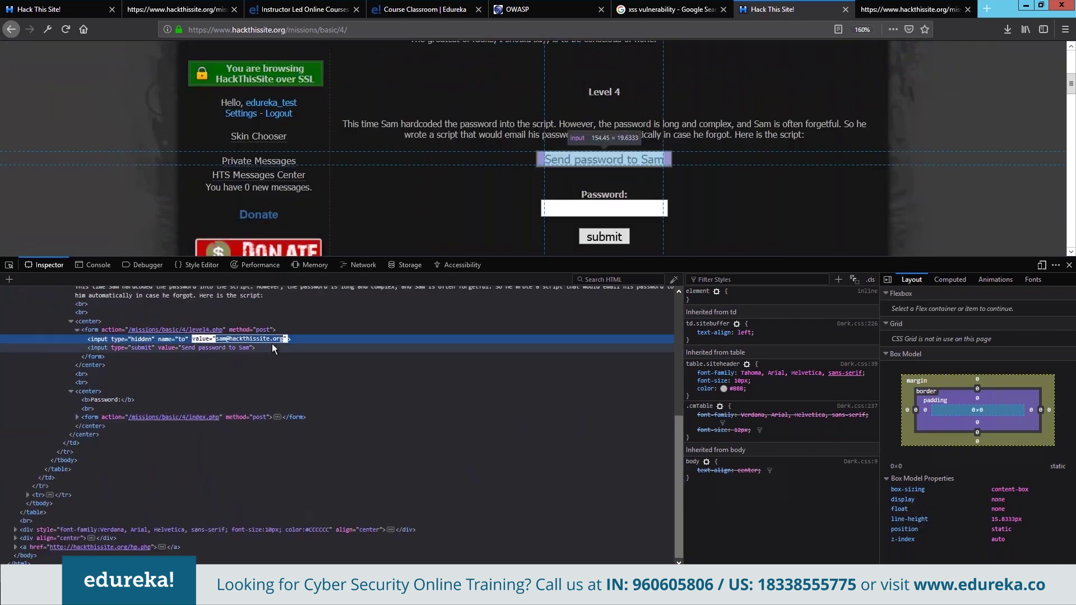
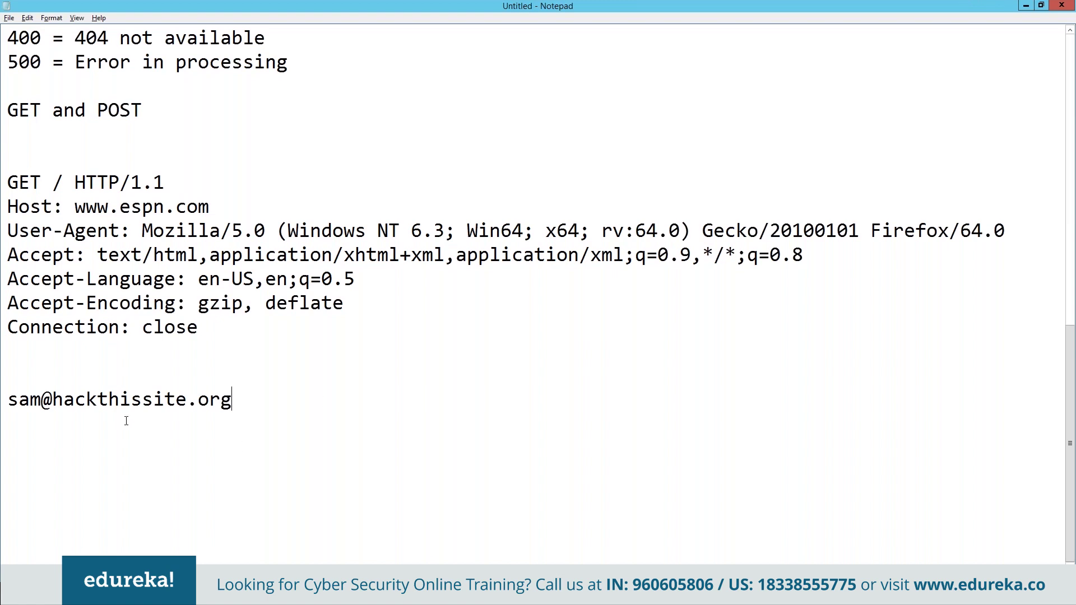
Step: Return to Firefox and commit the tester's own e-mail address as the hidden 'to' field's value
key(alt+Tab)
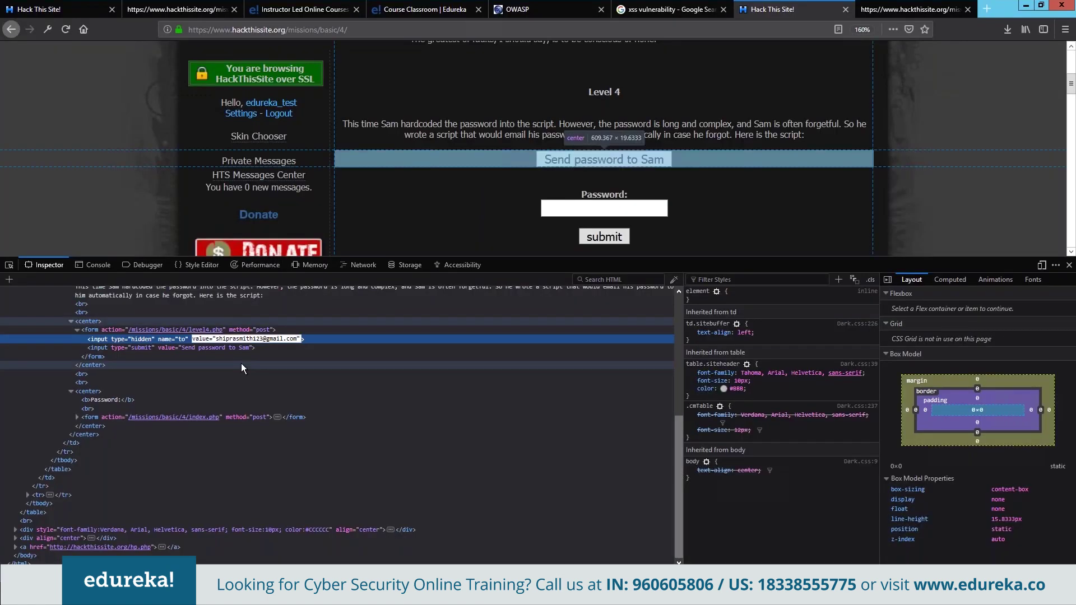
key(Return)
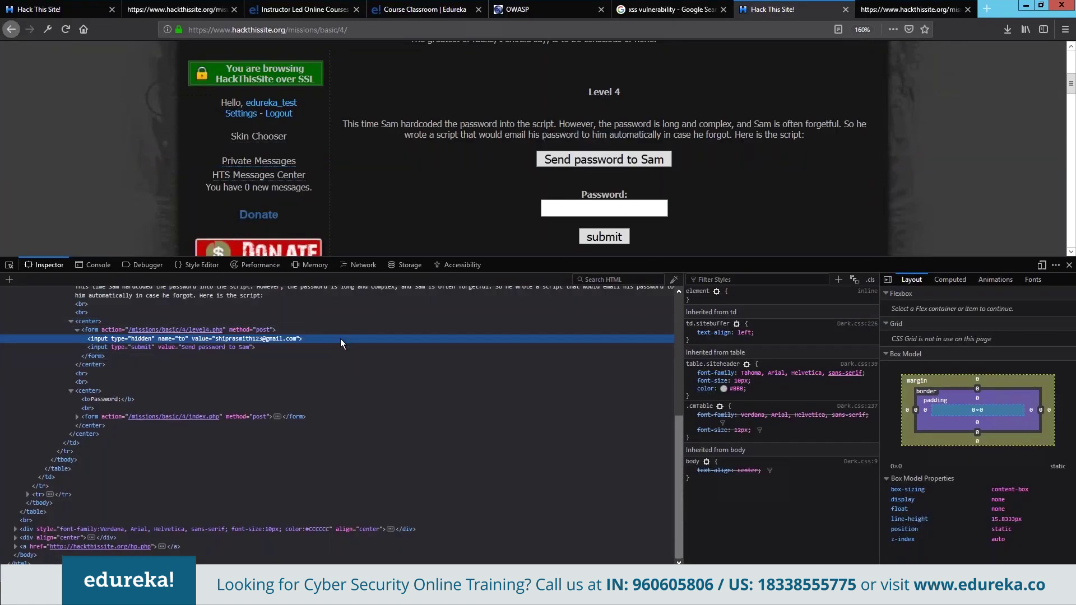
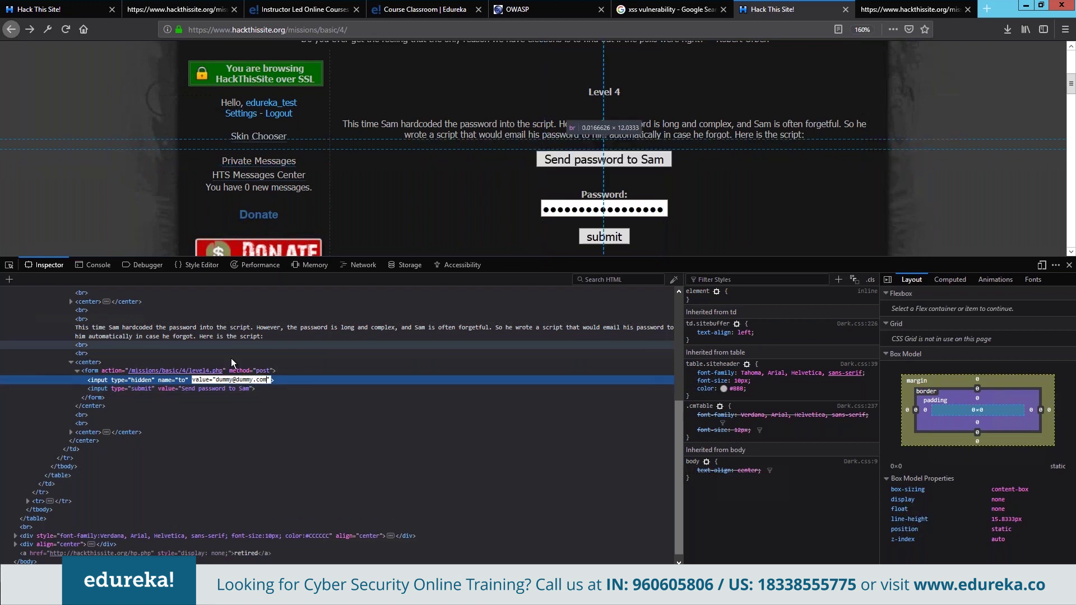
Step: Submit the reminder form so the password goes to the altered hidden email address
click(620, 159)
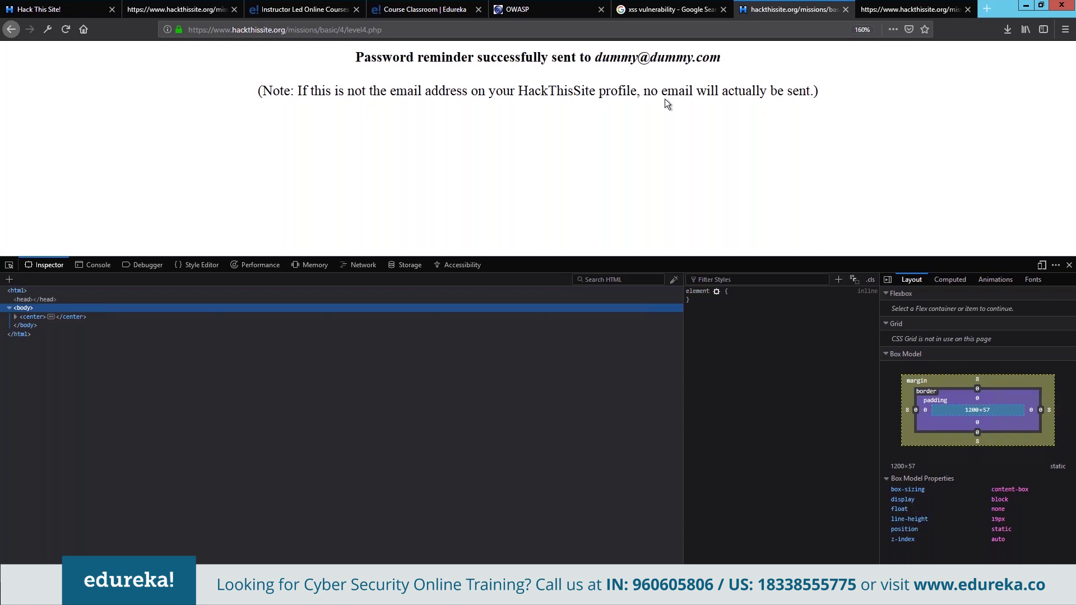
Step: Return to Level 4, inspect 'Send password to Sam', and edit the hidden 'to' email value
click(22, 32)
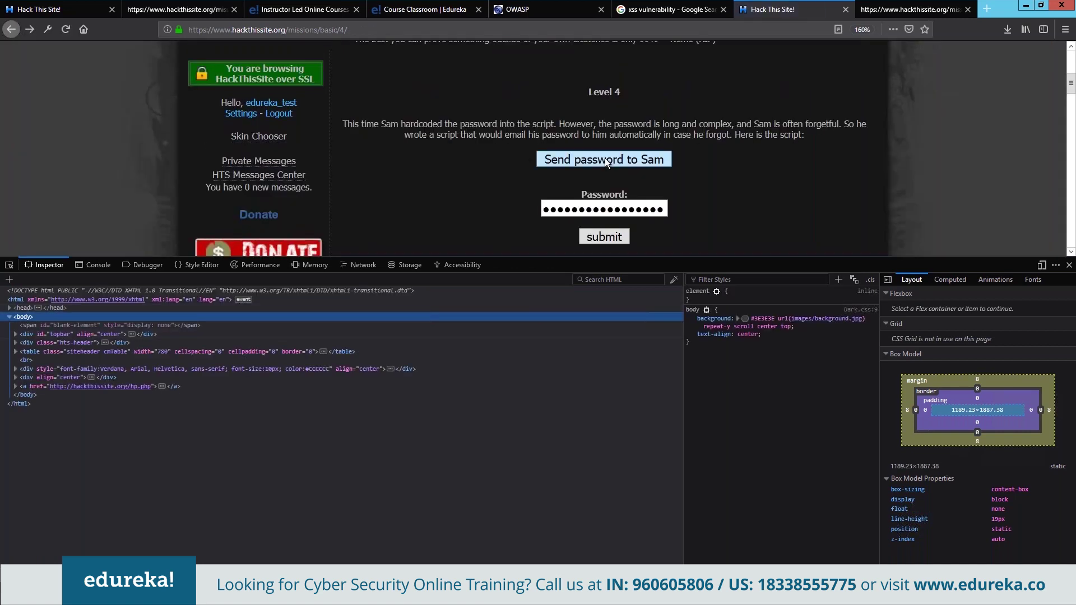
right_click(605, 159)
click(666, 277)
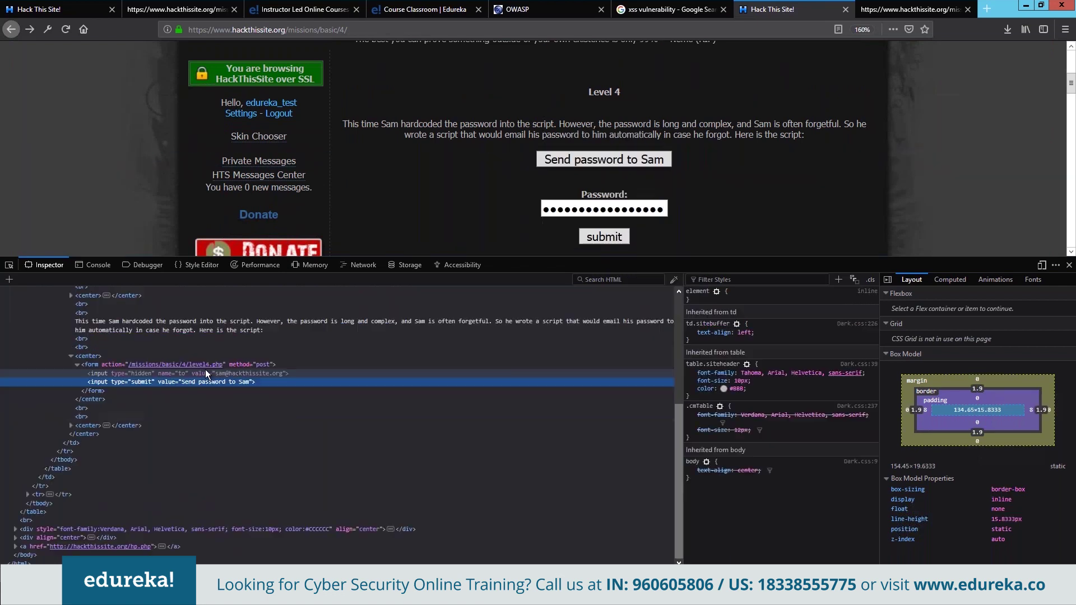
double_click(281, 372)
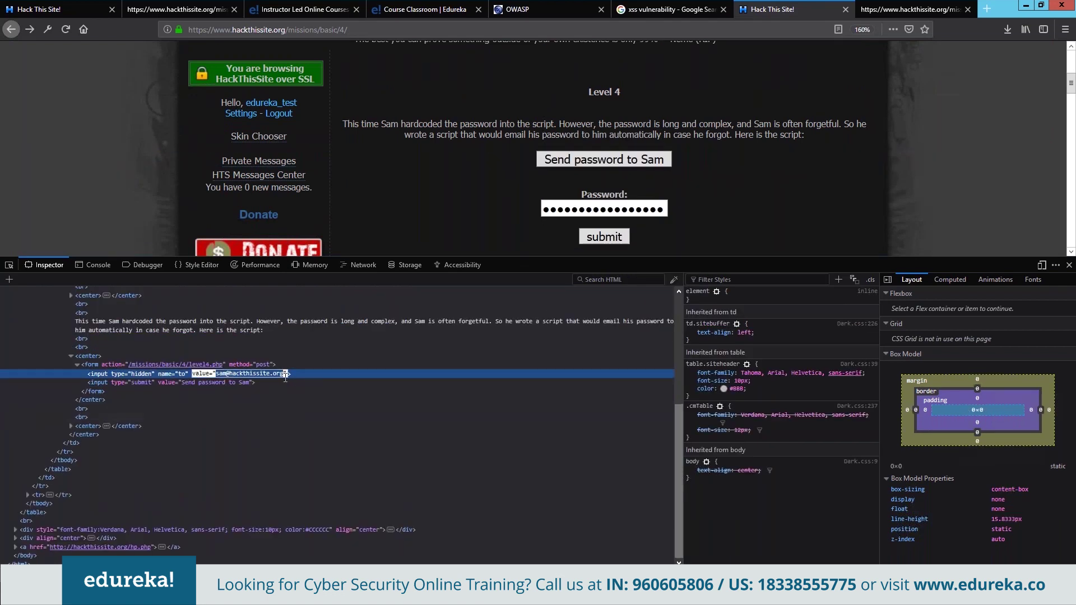
click(285, 373)
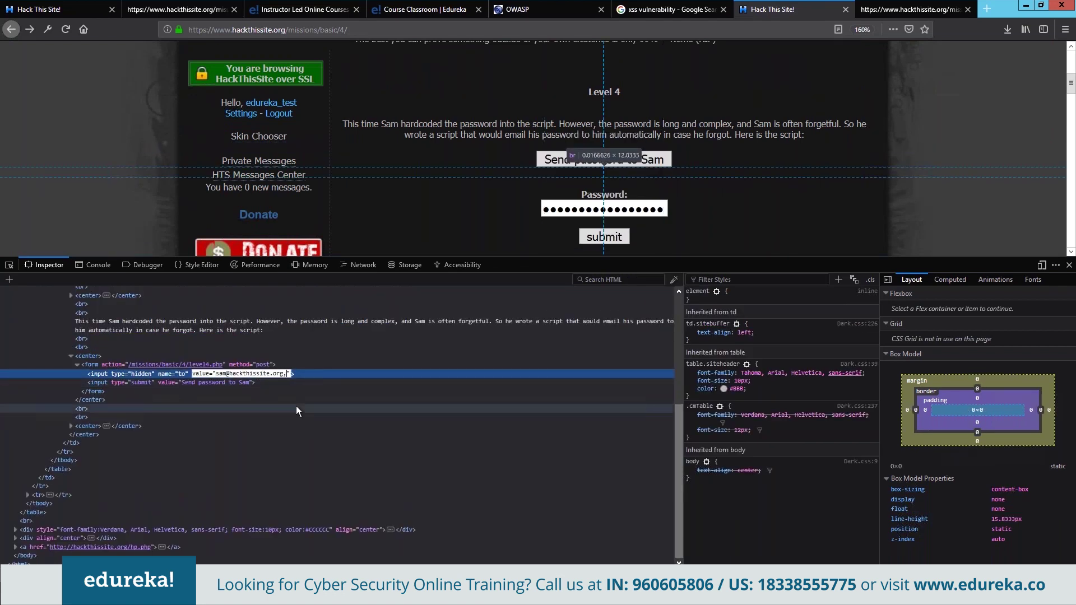
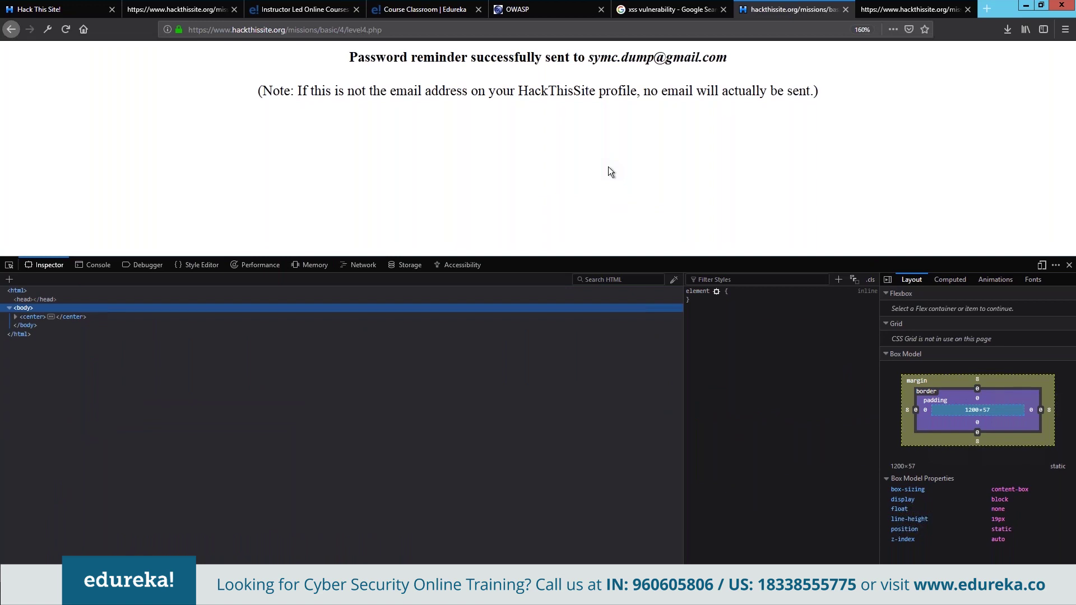
Step: In a new tab, open Gmail's HackThisSite password reminder email and copy the password
key(ctrl+t)
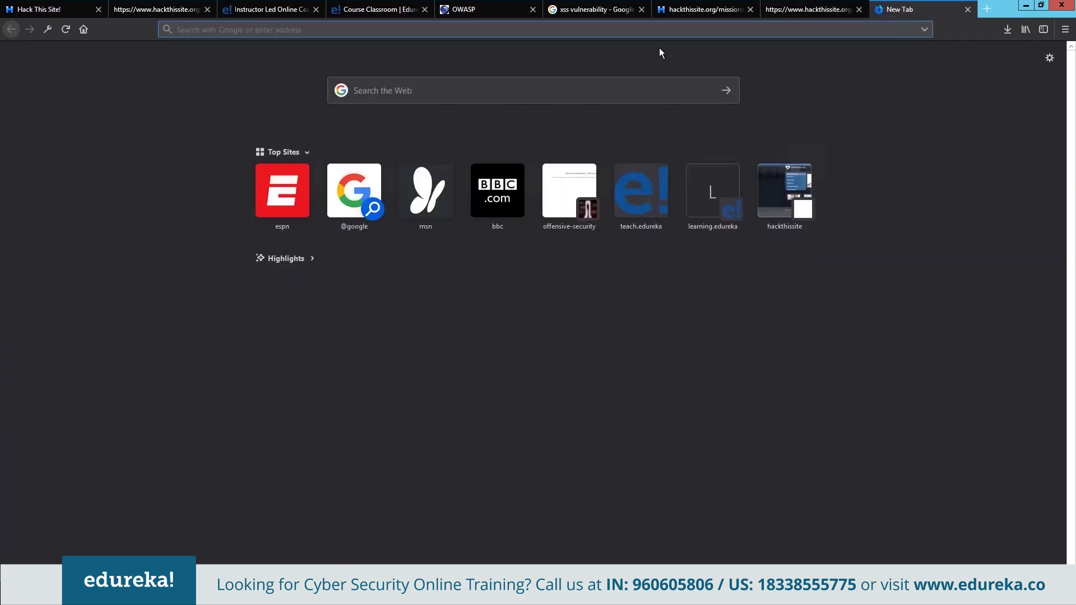
text(ga)
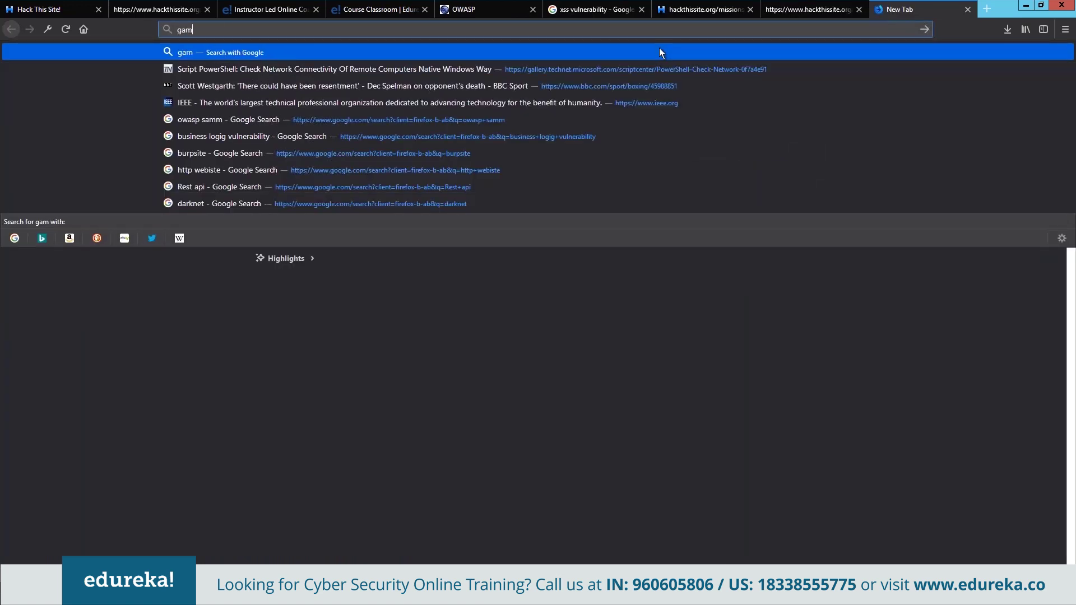
key(BackSpace)
text(mail.com)
key(Return)
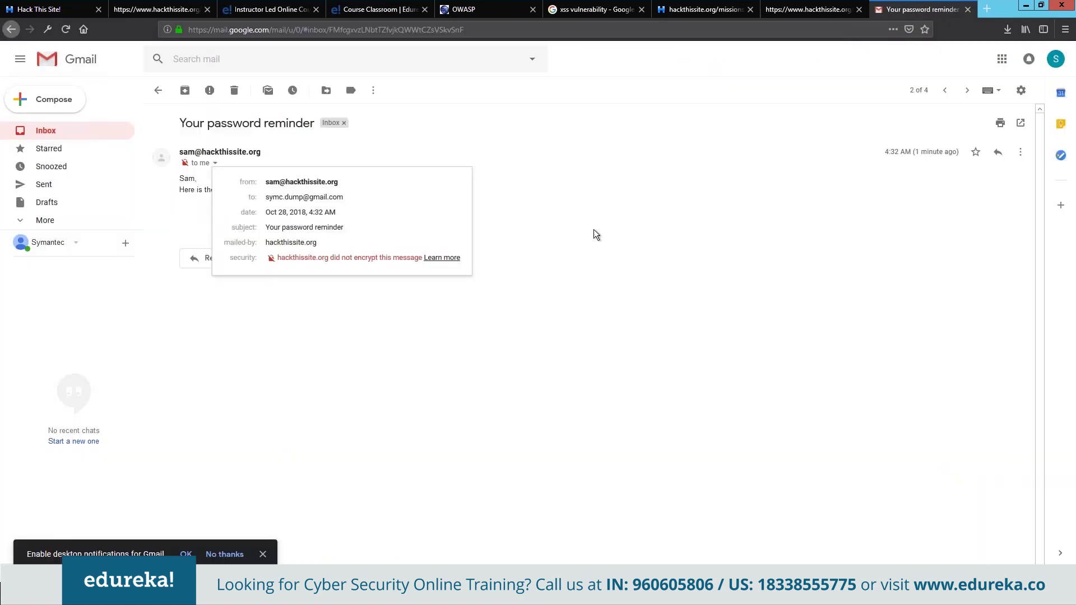
double_click(269, 189)
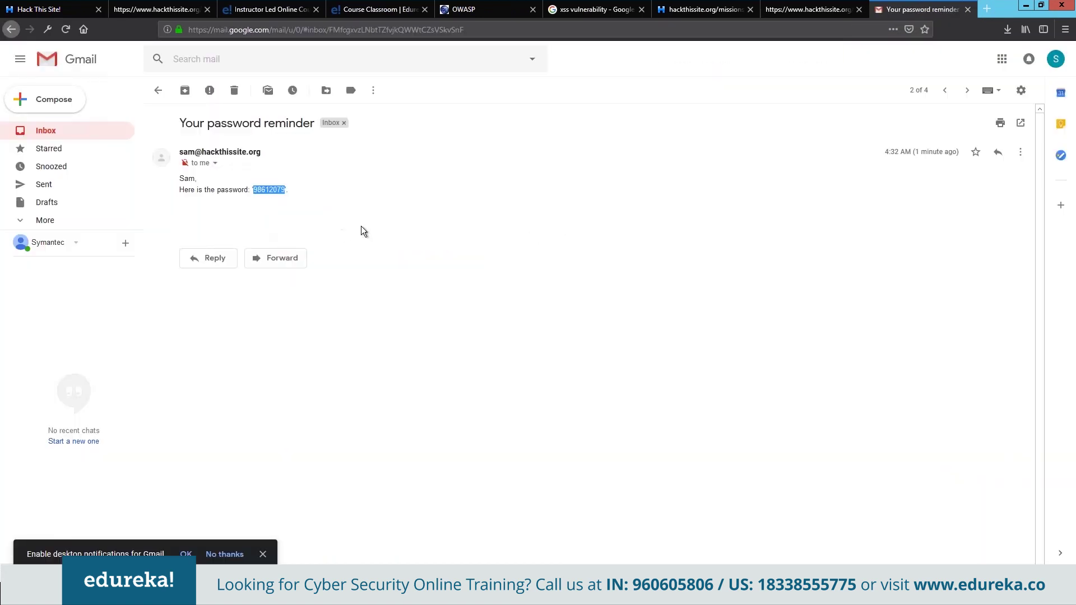
right_click(280, 196)
click(297, 200)
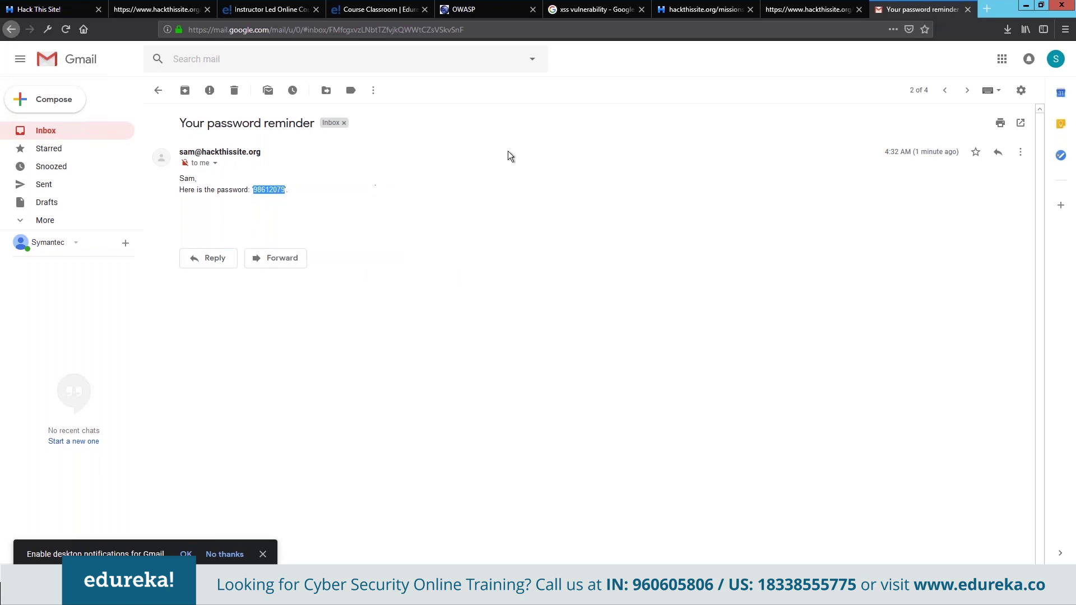
Step: Return to the HackThisSite basic mission 4 page
click(694, 11)
click(11, 29)
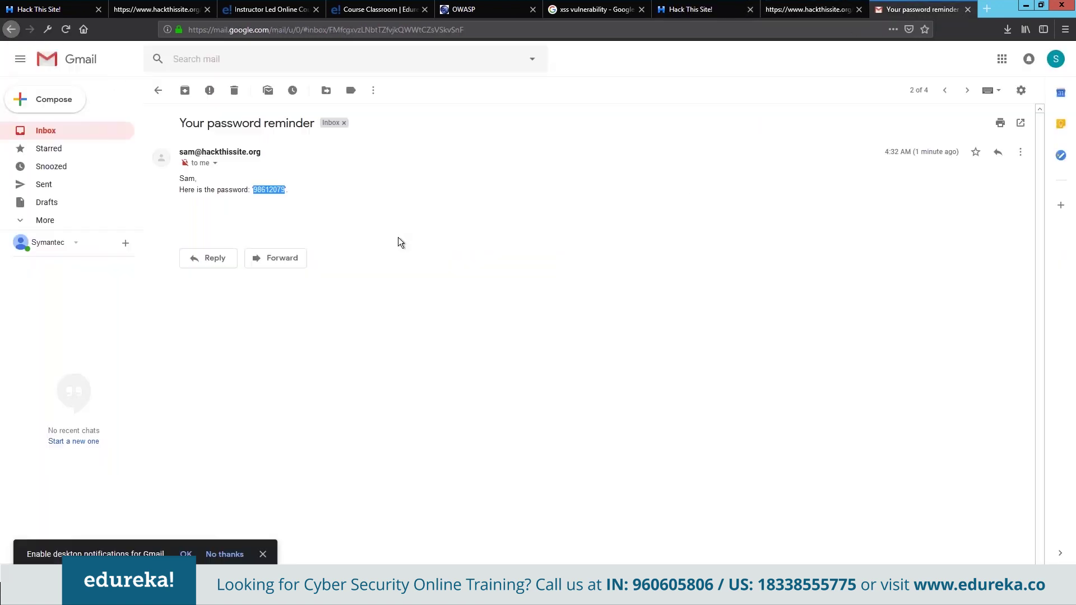
click(403, 237)
click(701, 16)
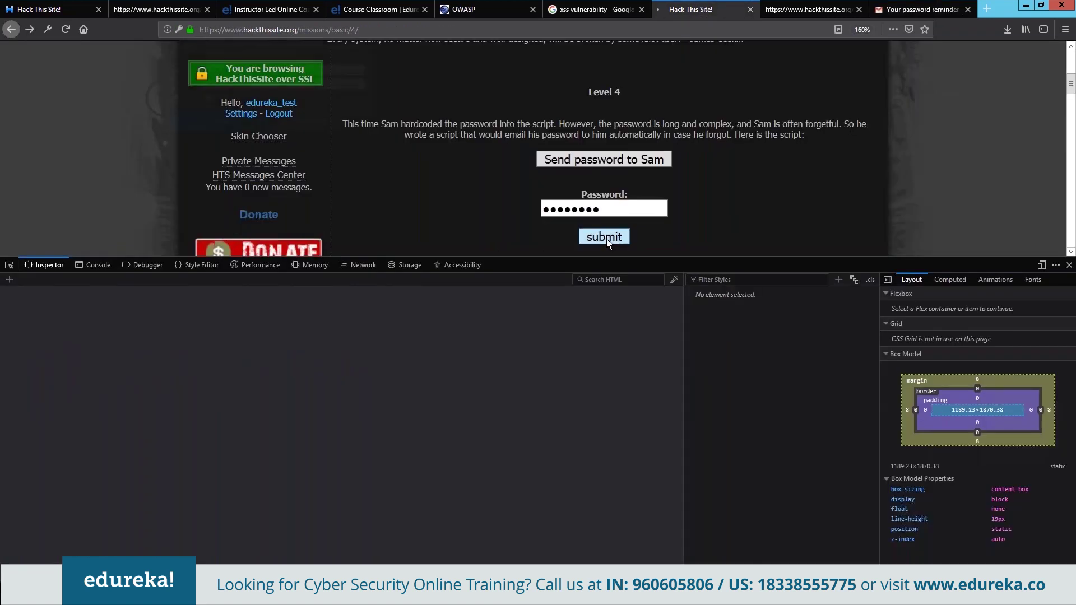
Step: Submit the copied password for mission 4, then go to Level 5 and clear its autofilled password
click(607, 238)
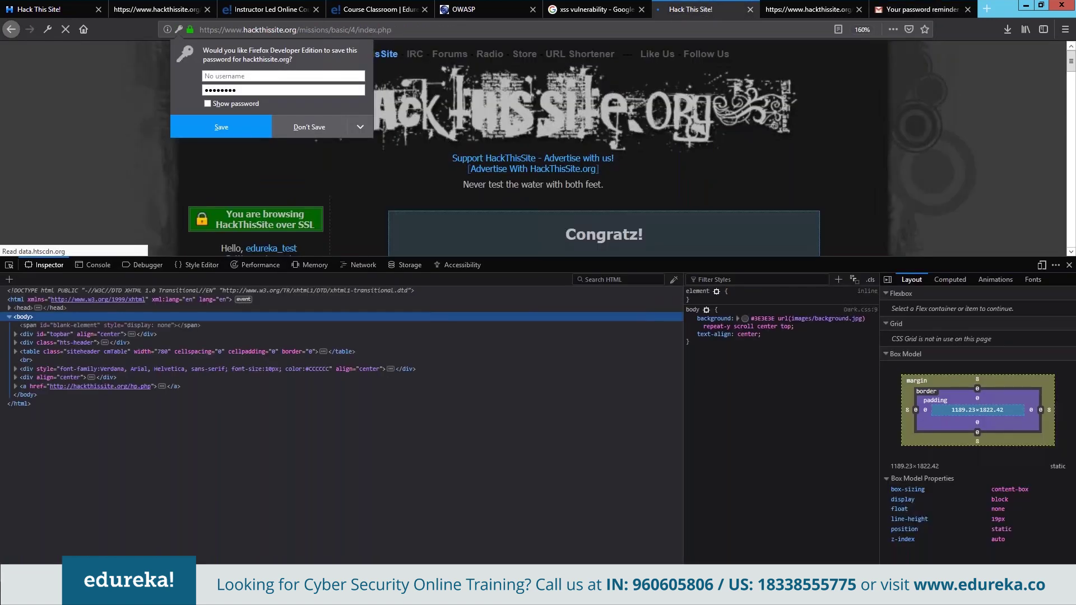
key(F12)
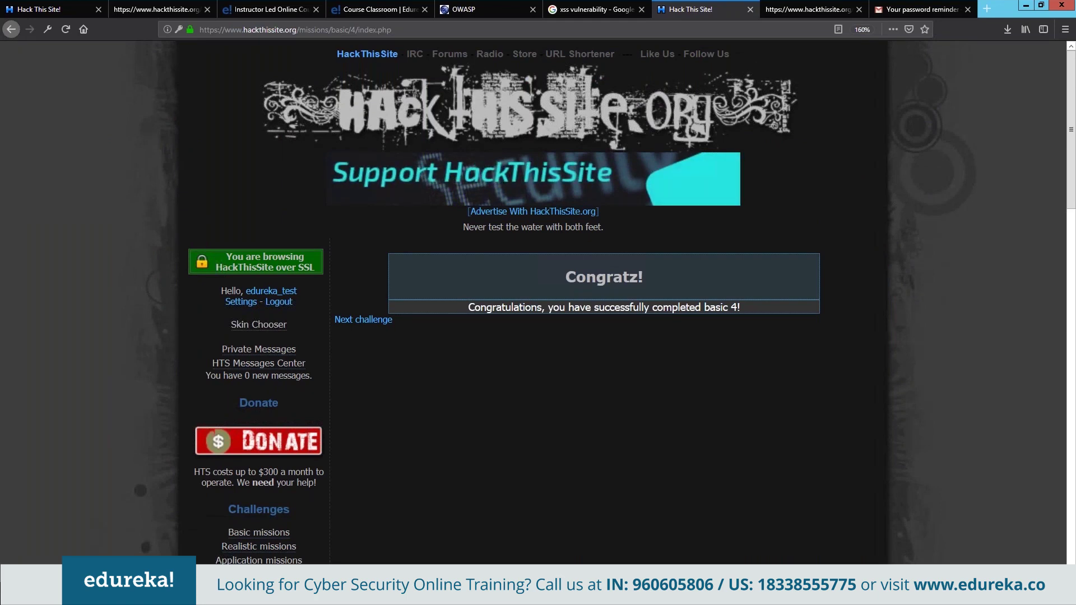
click(363, 319)
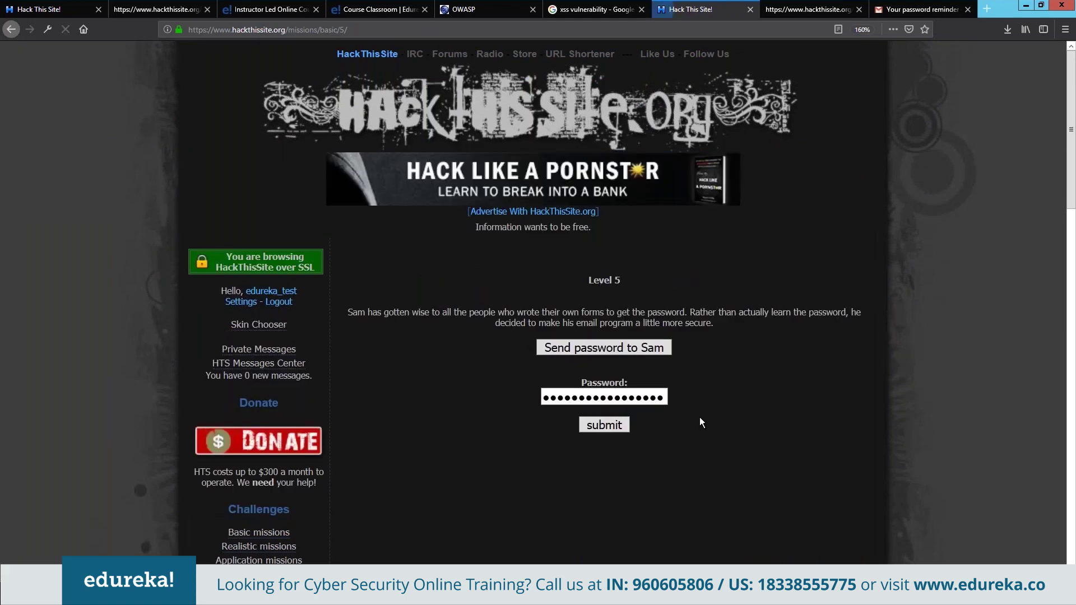
double_click(581, 399)
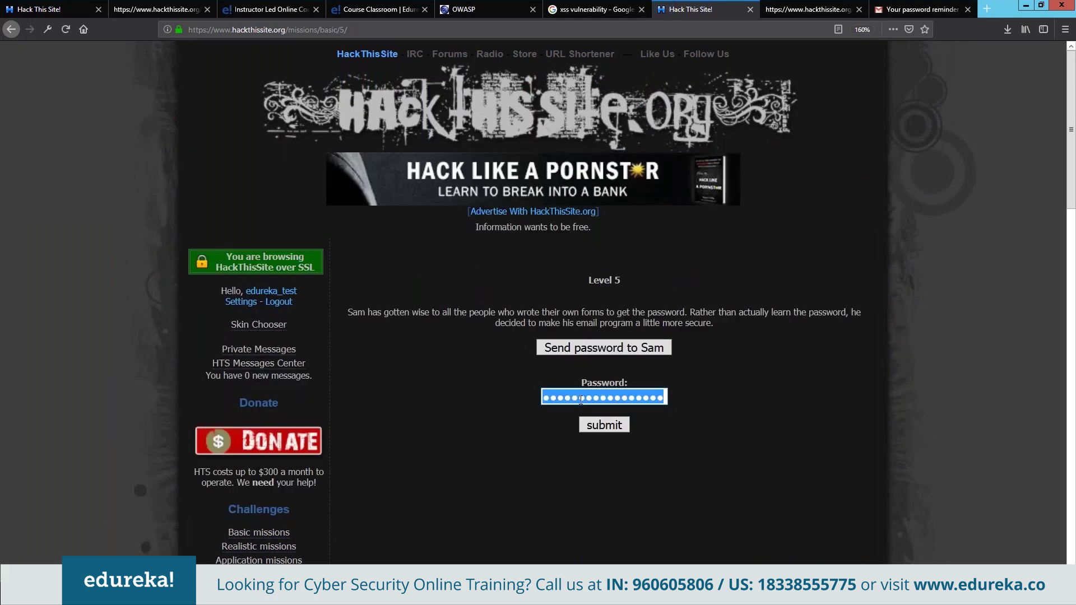
key(BackSpace)
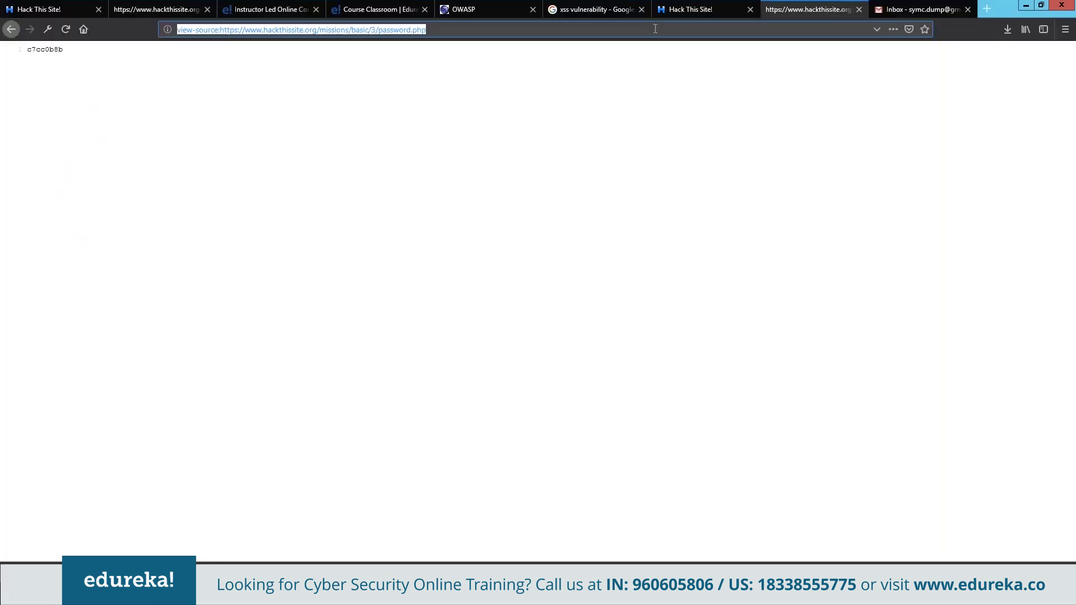
Step: Load vuldb.com, then in a new tab search for 'nist vulnerability database'
text(vuldb)
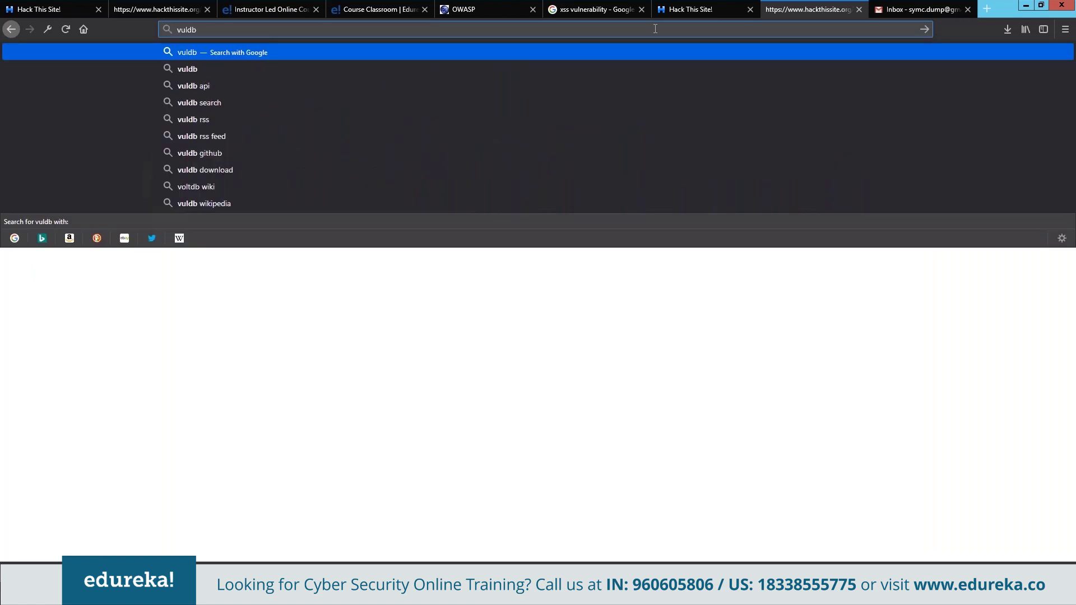
key(ctrl+Return)
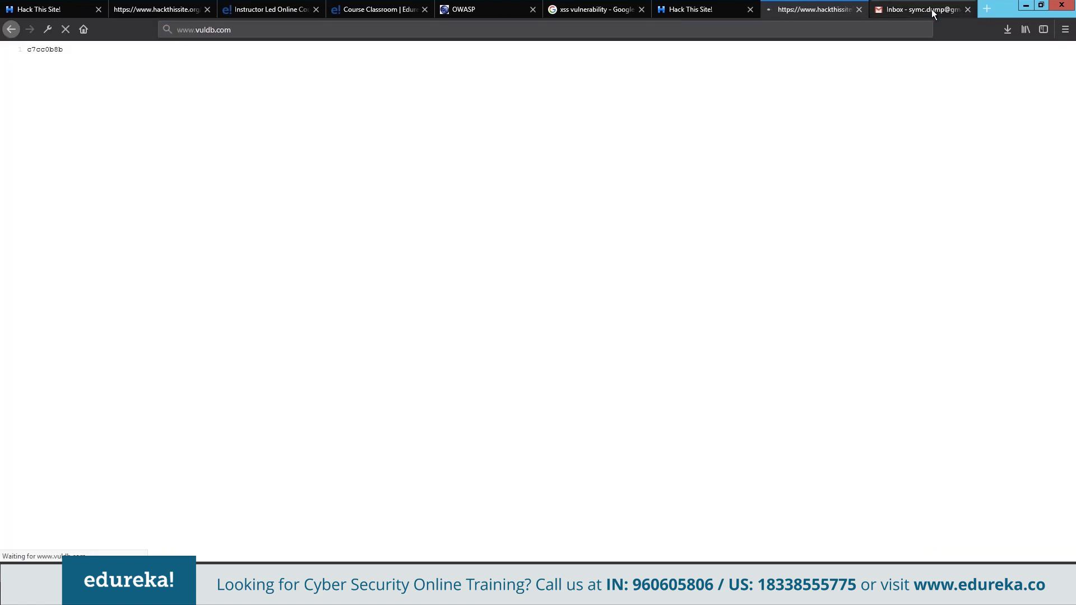
click(987, 15)
text(n)
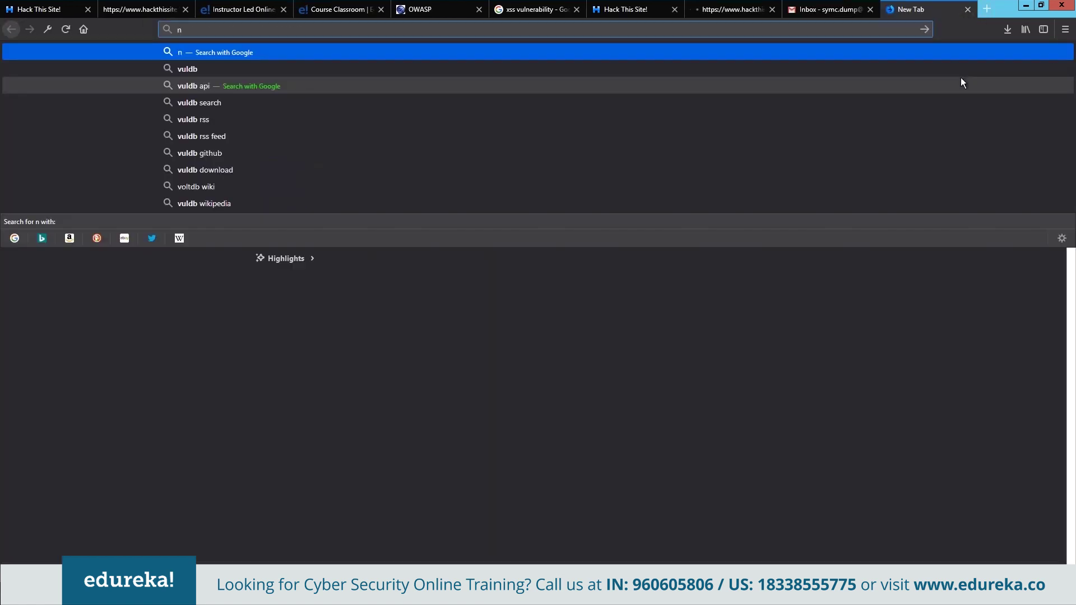
text(ist vulneb)
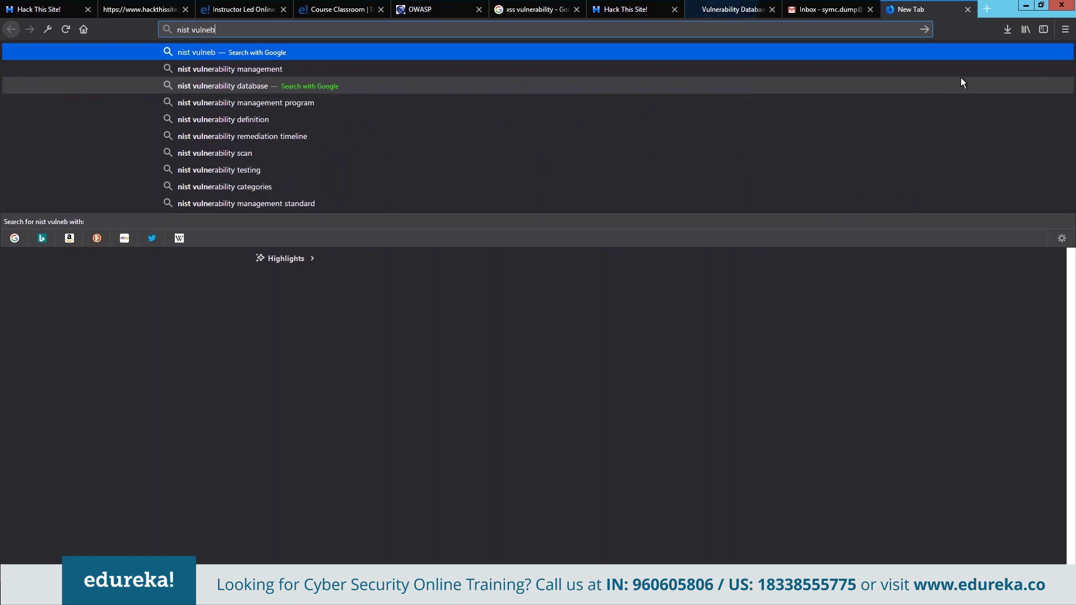
text(ality database)
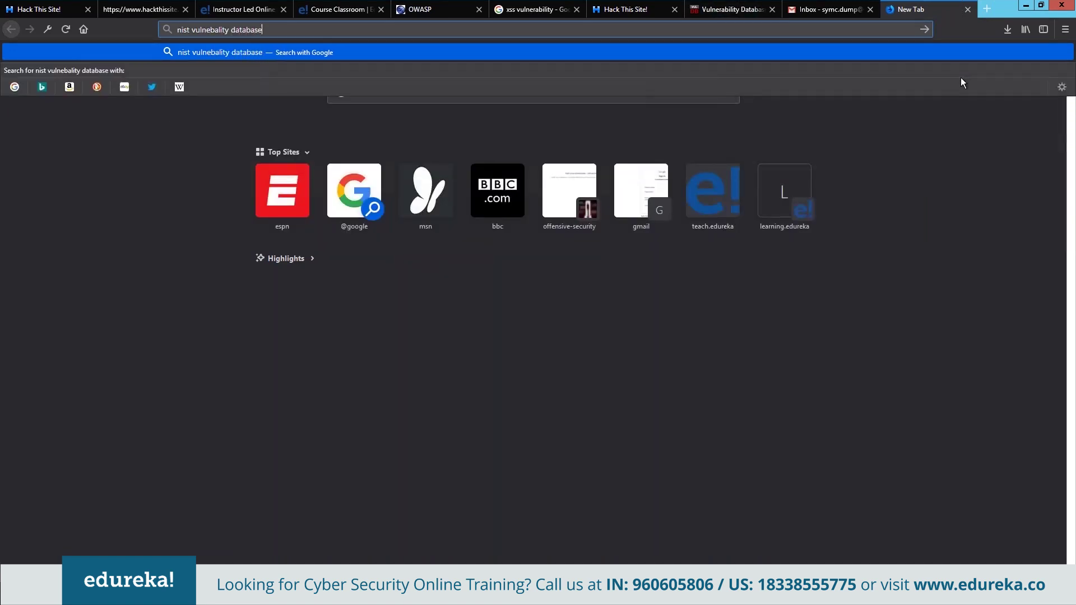
key(Return)
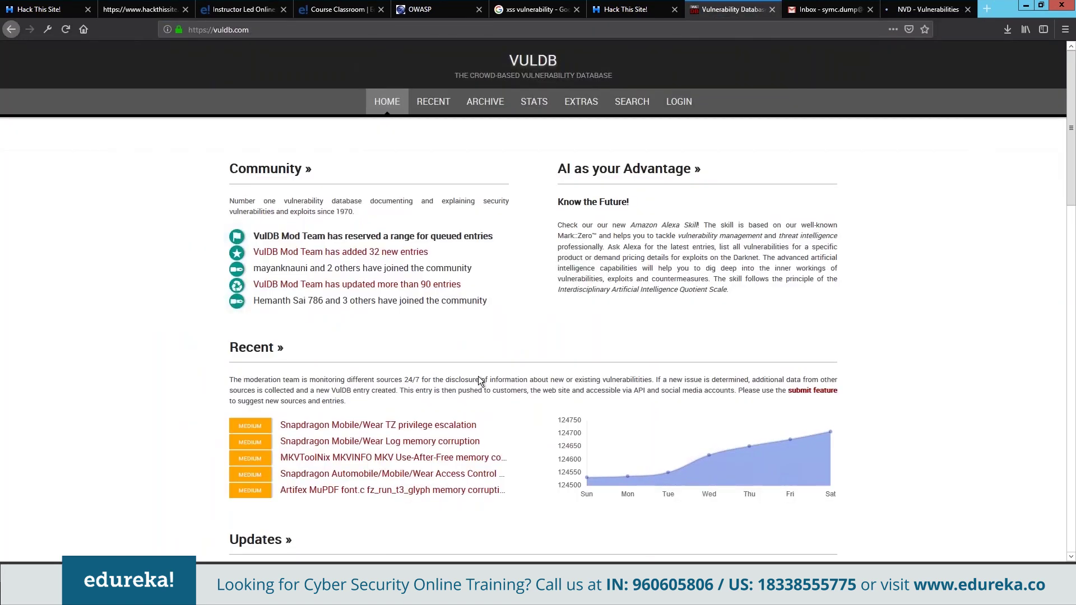
scroll(481, 381, down, 5)
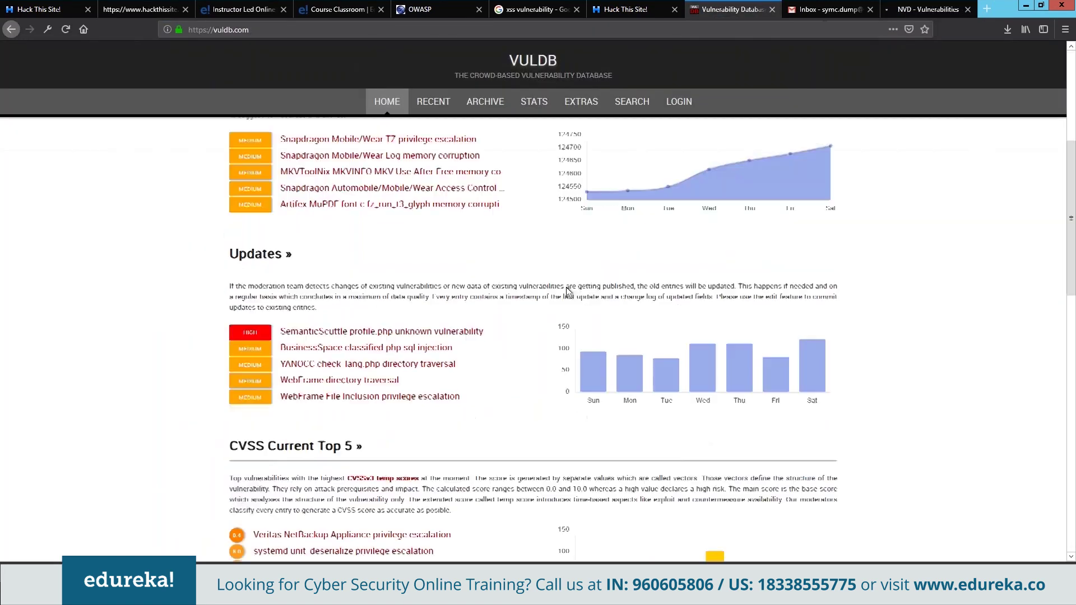
Step: On the NVD site, run a keyword search for 'apple' to list matching CVE records
click(908, 12)
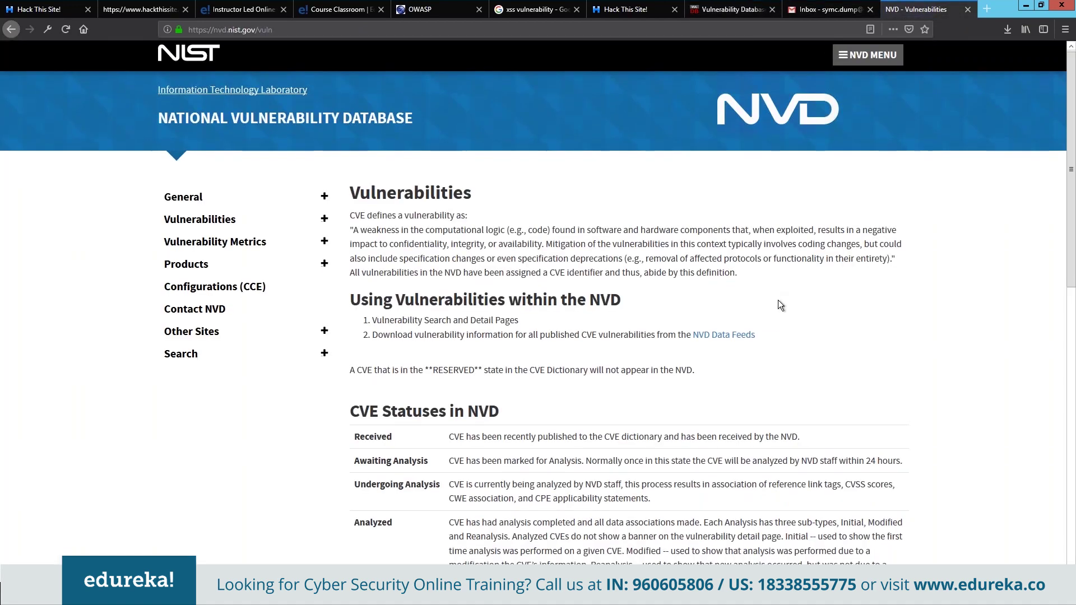
scroll(778, 301, down, 1)
scroll(778, 301, up, 1)
click(186, 266)
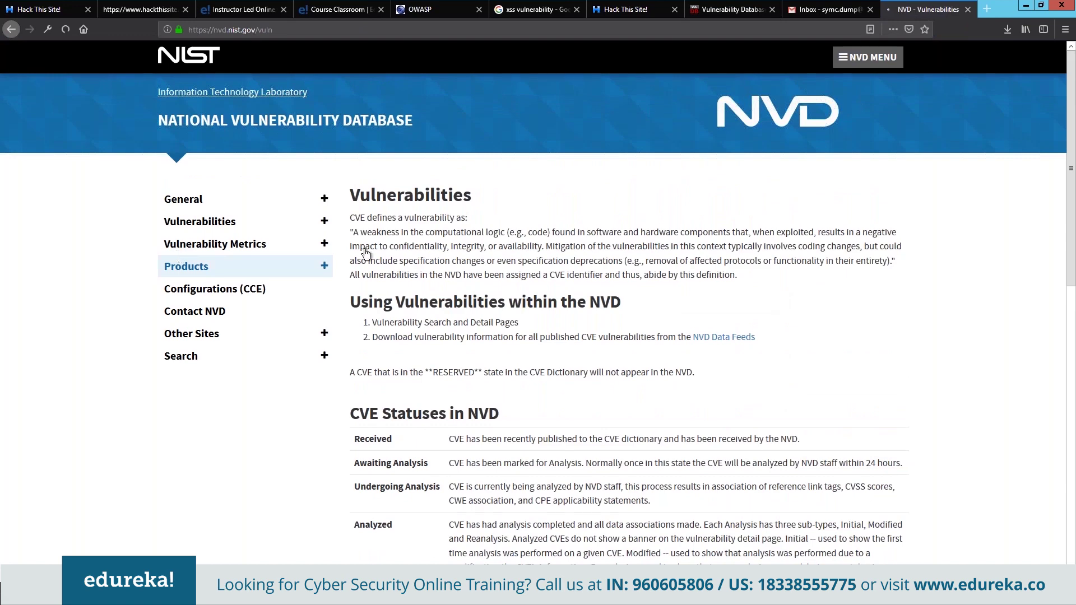
click(227, 324)
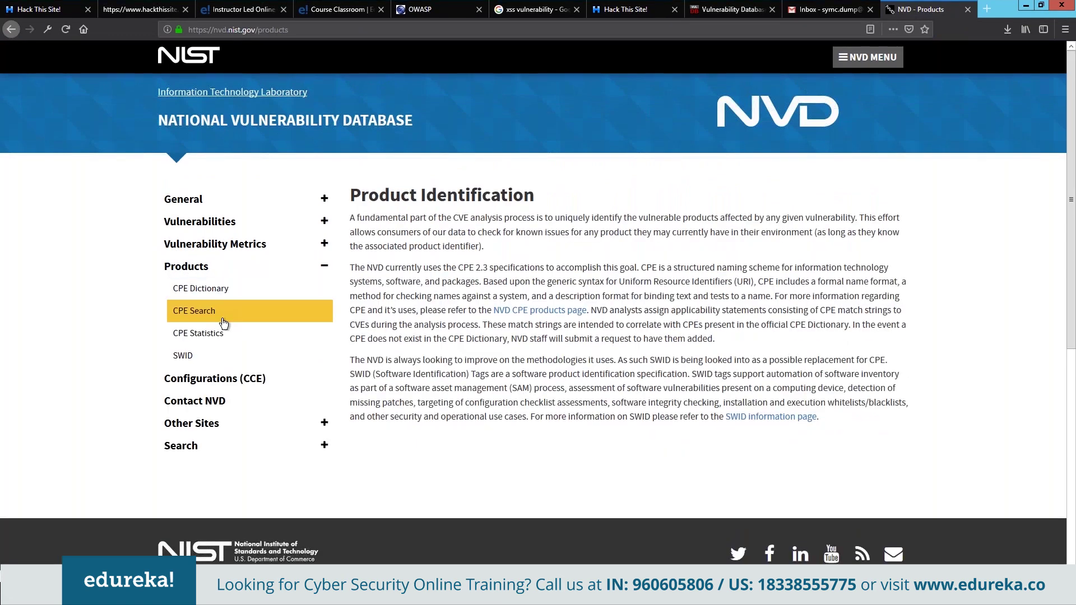
text(apple)
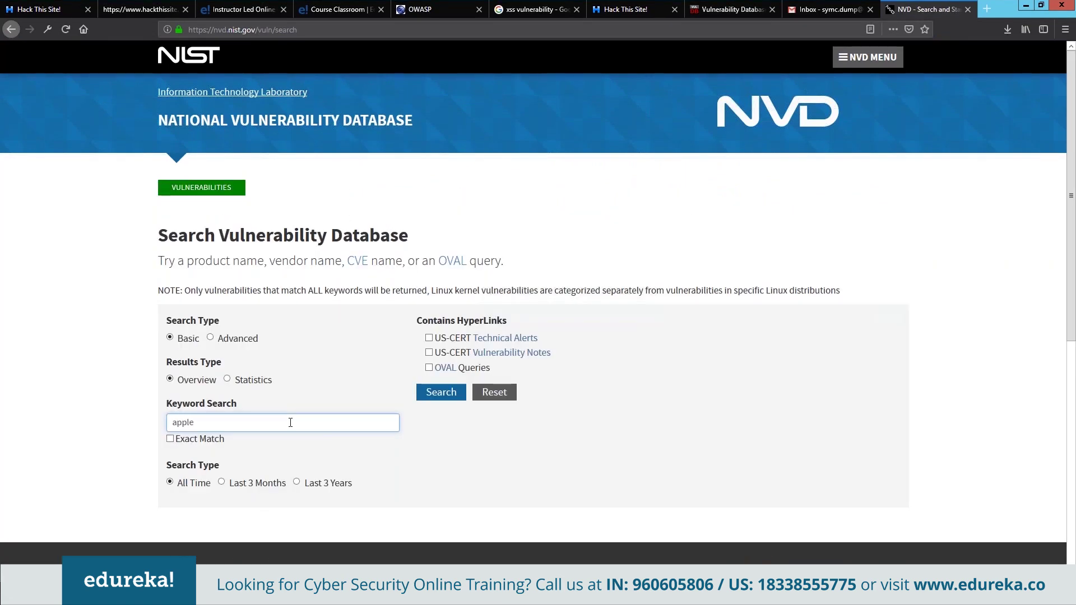
click(441, 392)
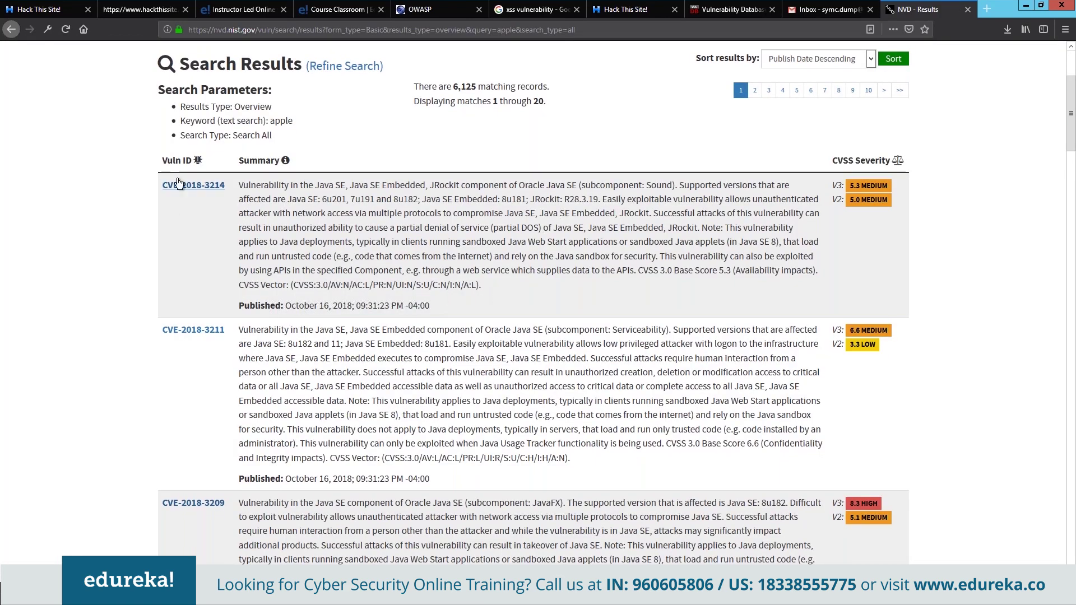
click(194, 190)
double_click(845, 161)
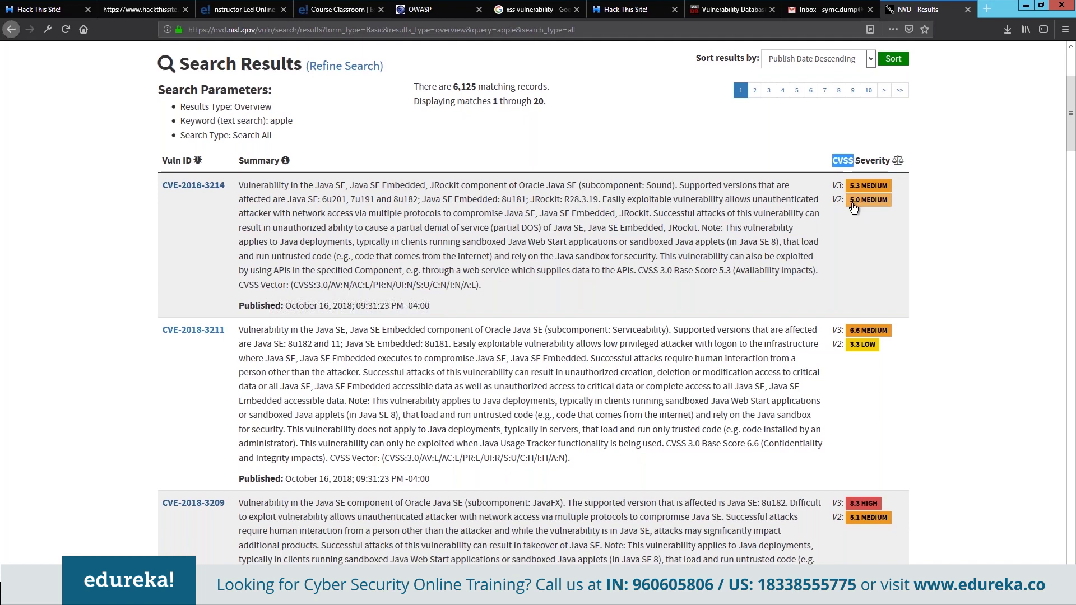
scroll(932, 332, down, 10)
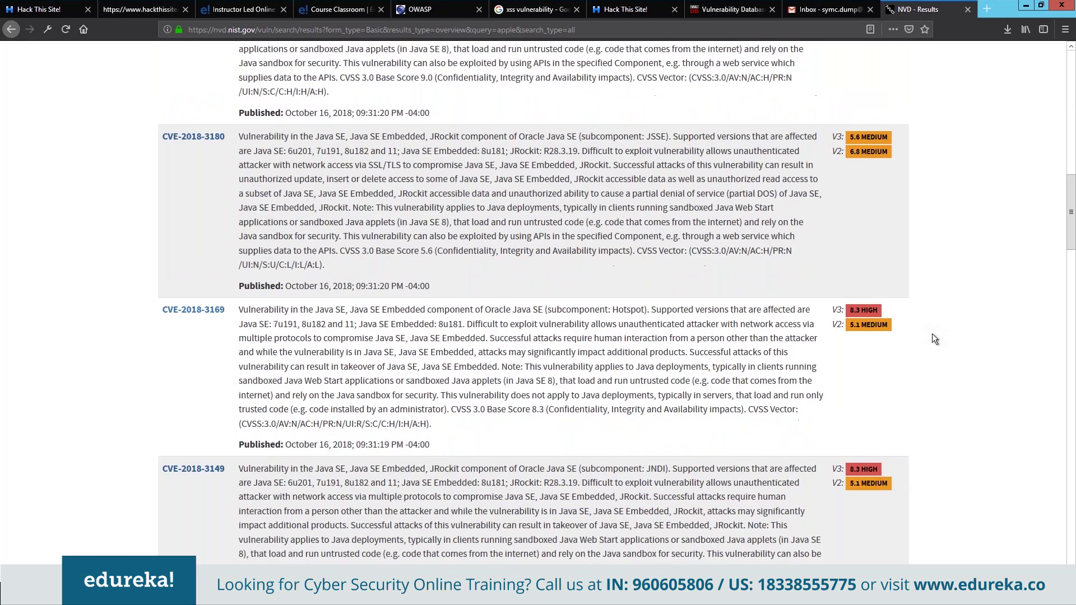
scroll(933, 334, down, 10)
scroll(933, 334, down, 5)
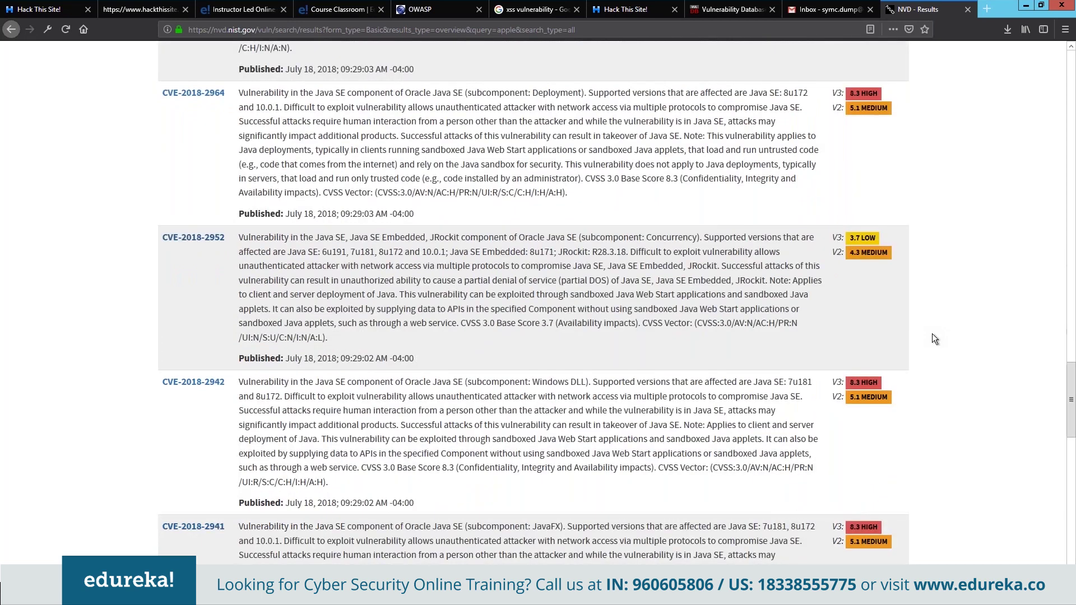
scroll(933, 334, down, 10)
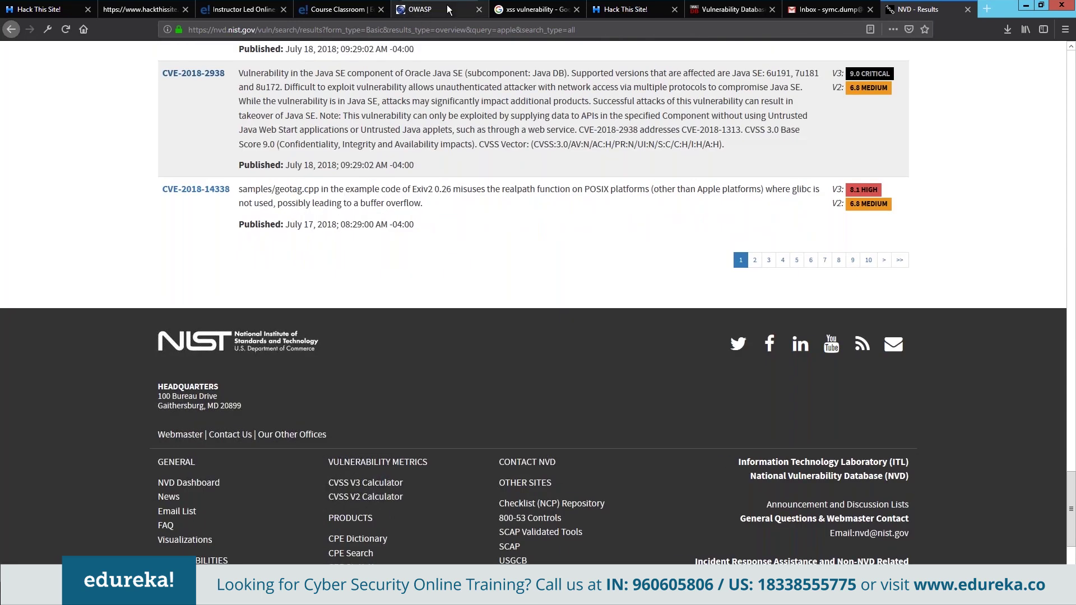